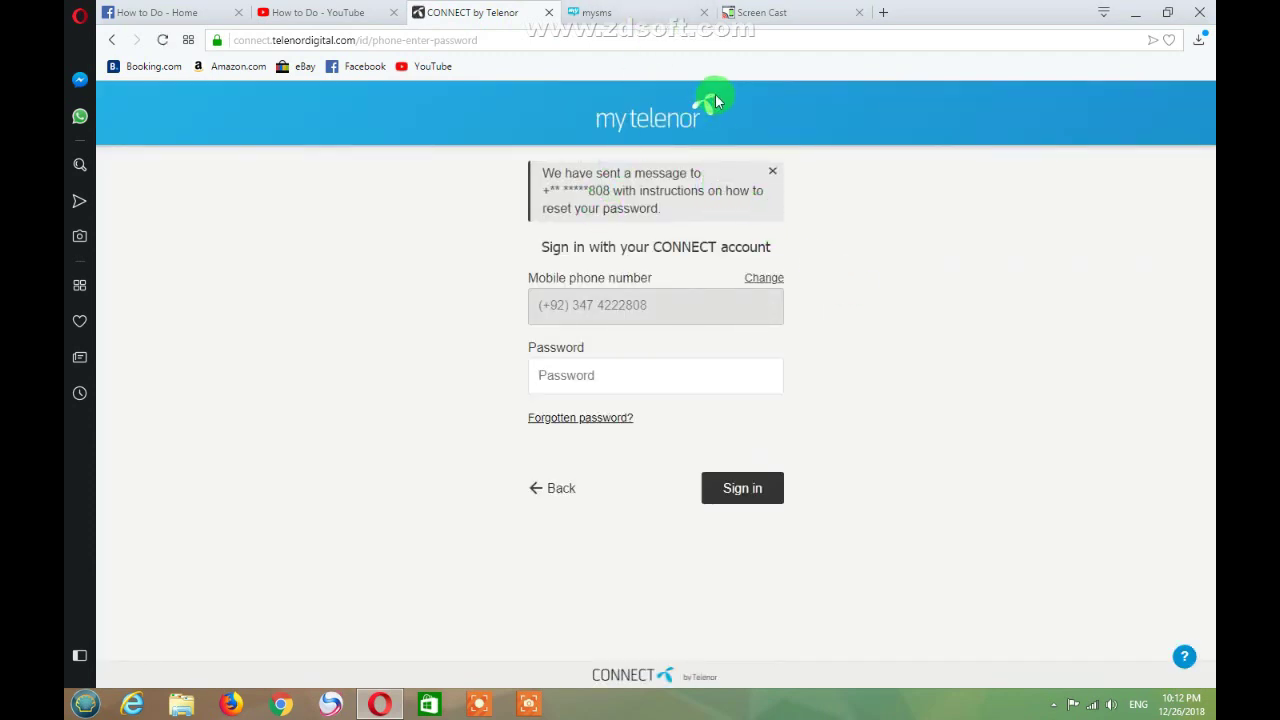
- Switch to the Screen Cast tab that mirrors the phone
click(805, 12)
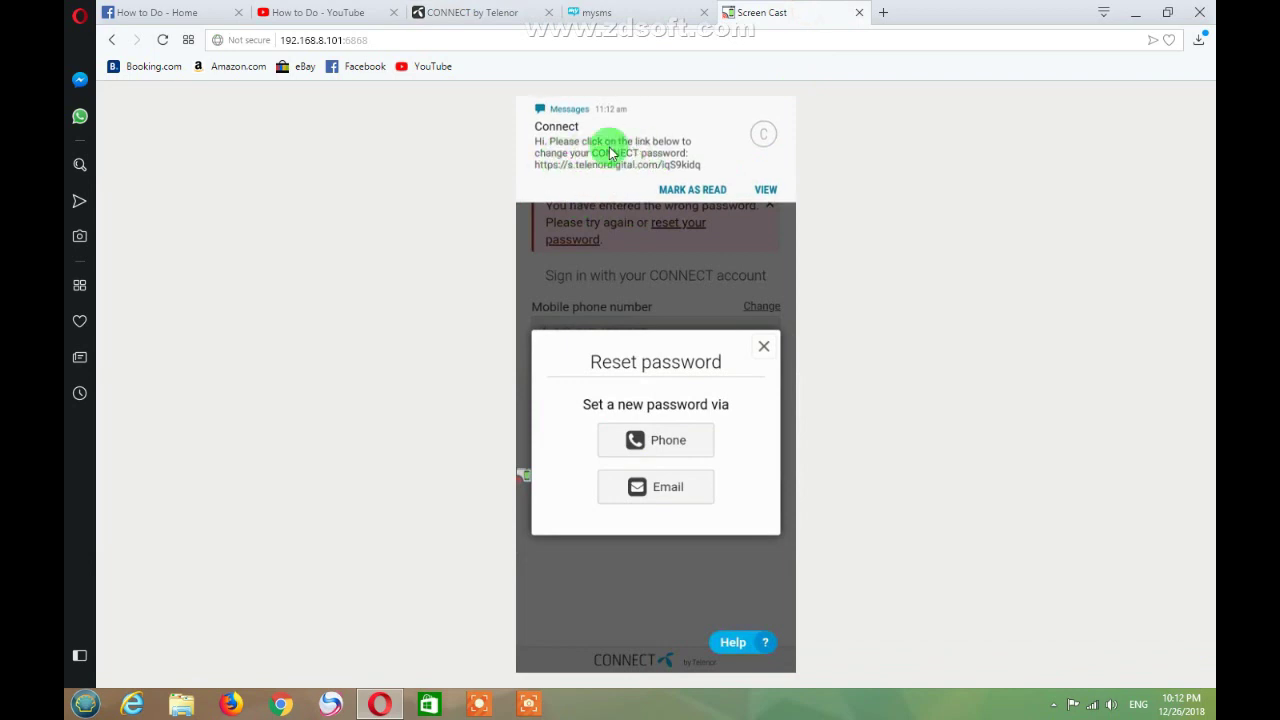
- On the mirrored phone, close the reset dialog, read the Connect SMS, then go to mysms
click(766, 345)
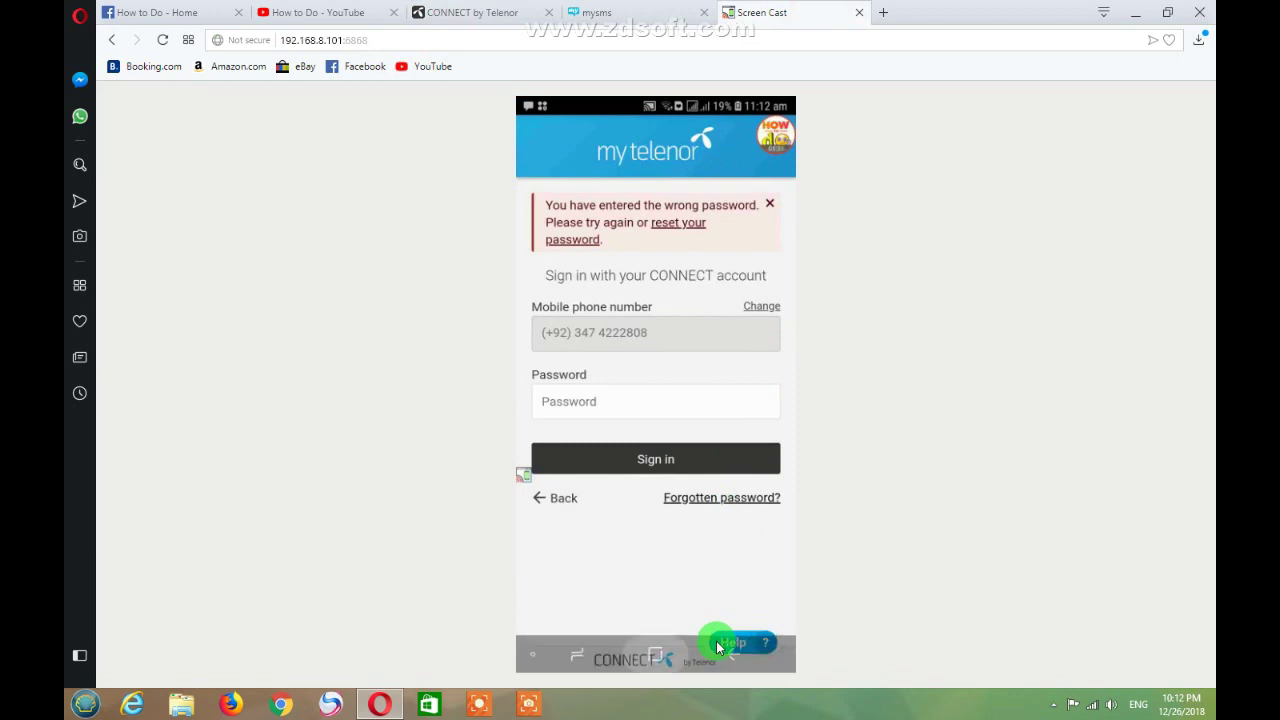
drag(716, 645, 677, 300)
click(614, 208)
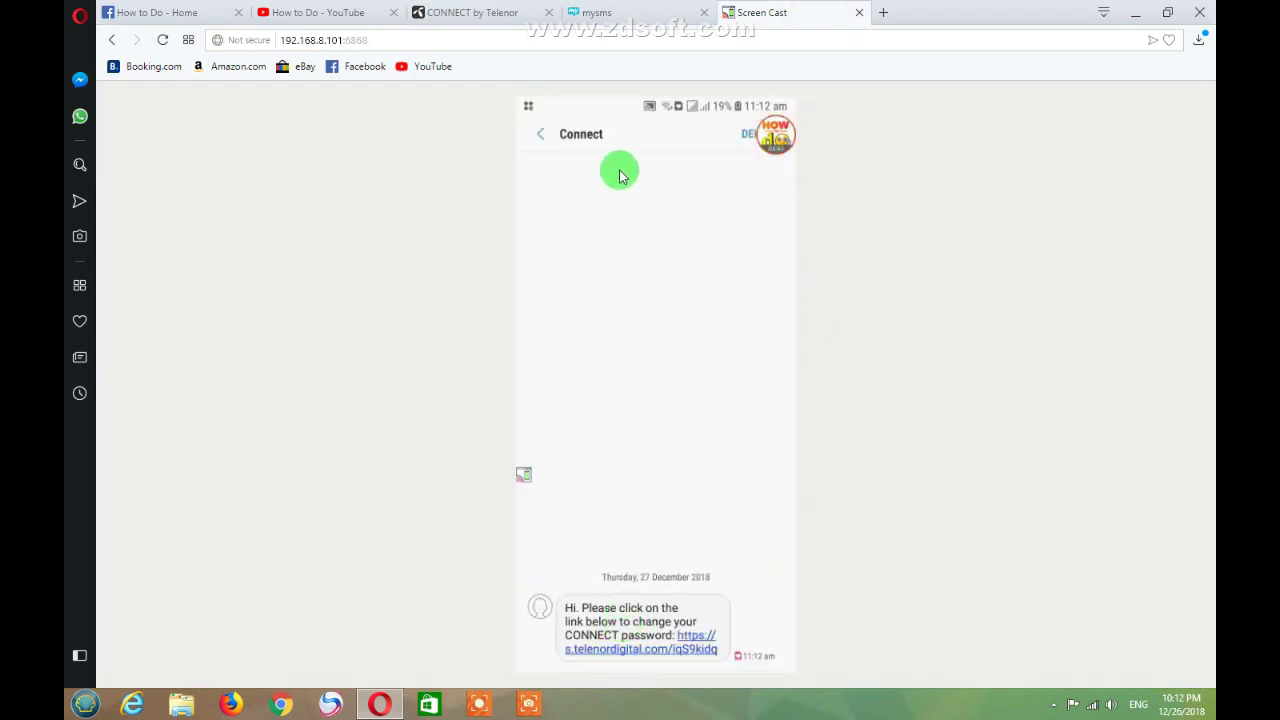
click(609, 12)
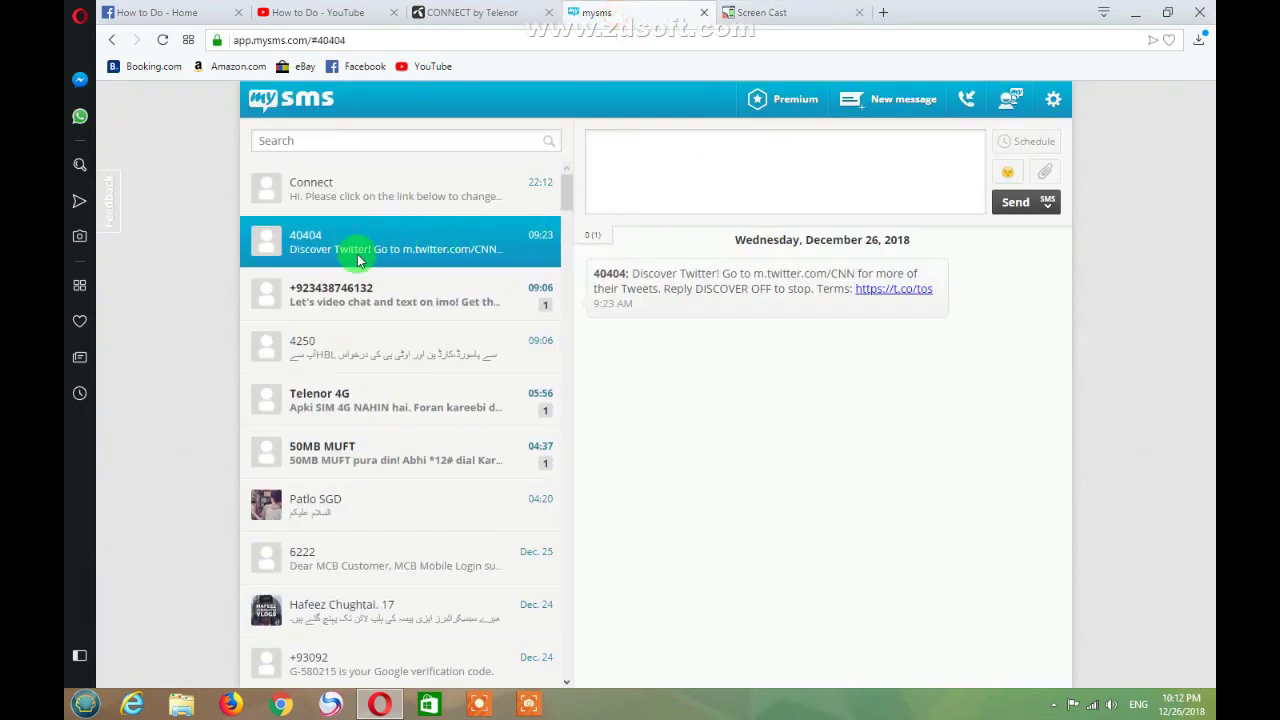
- Open the Connect conversation in mysms and follow its s.telenordigital.com password-change link
click(355, 186)
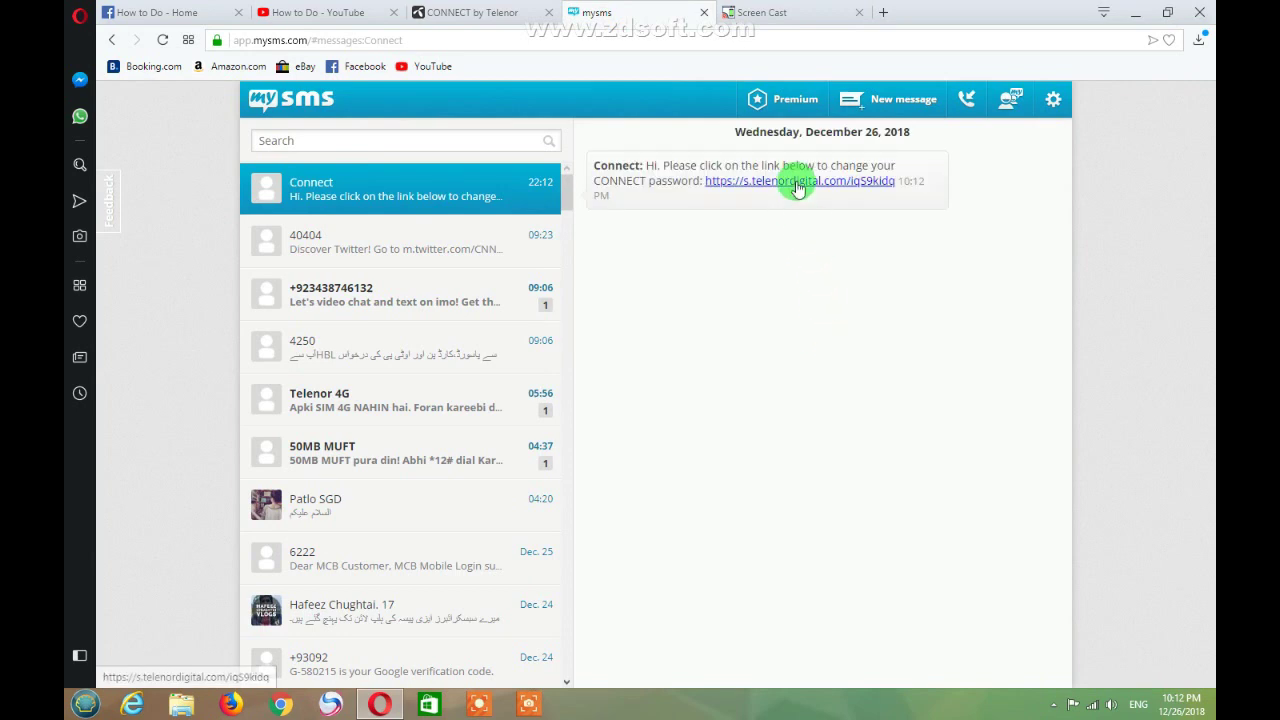
click(770, 12)
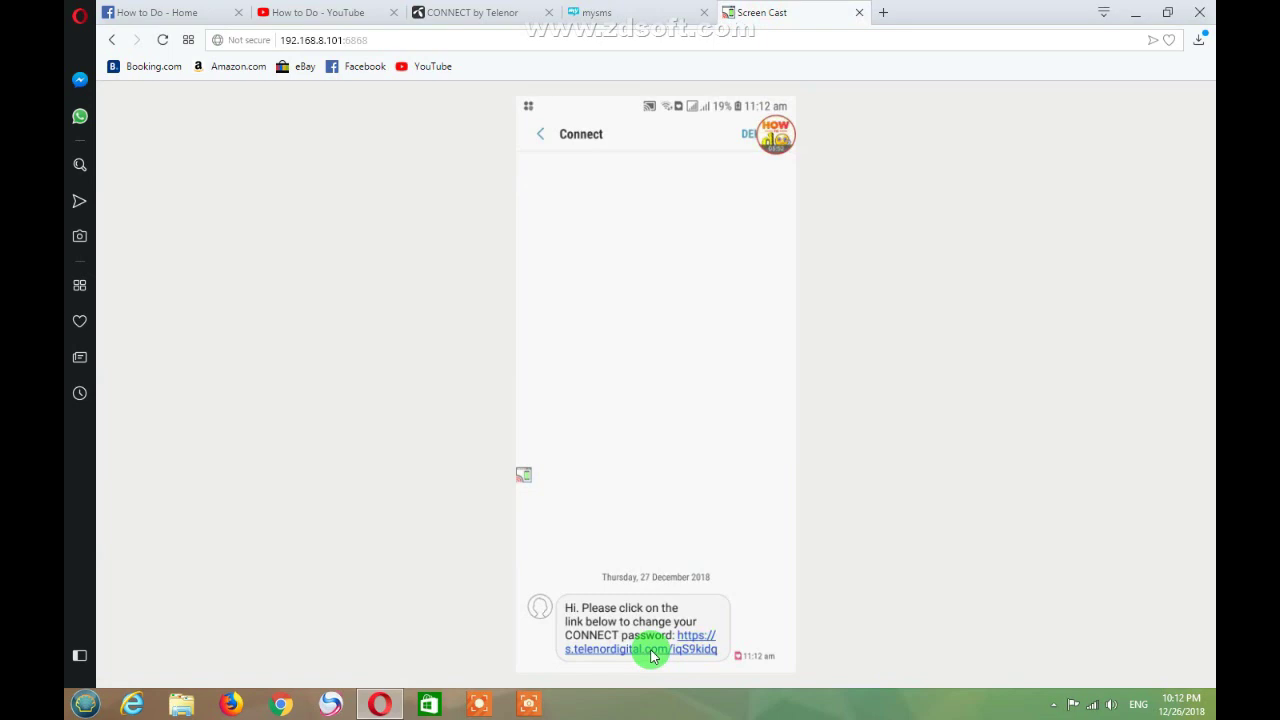
click(622, 14)
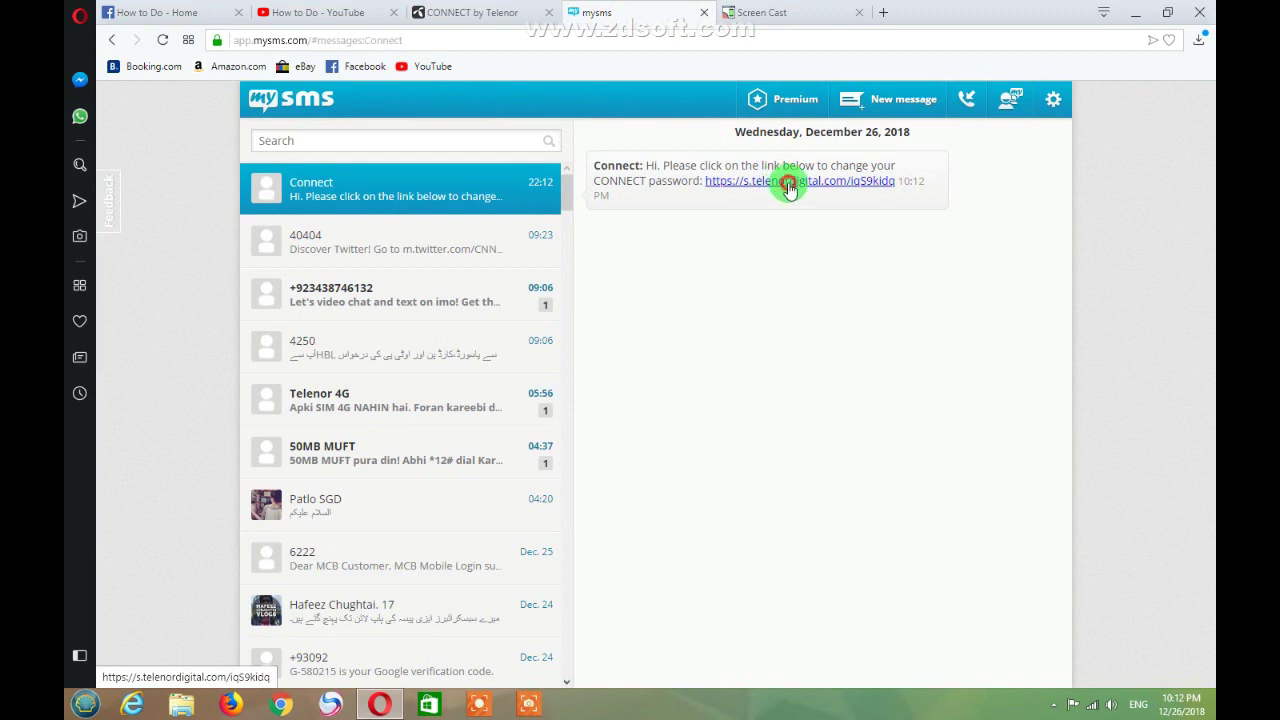
click(789, 187)
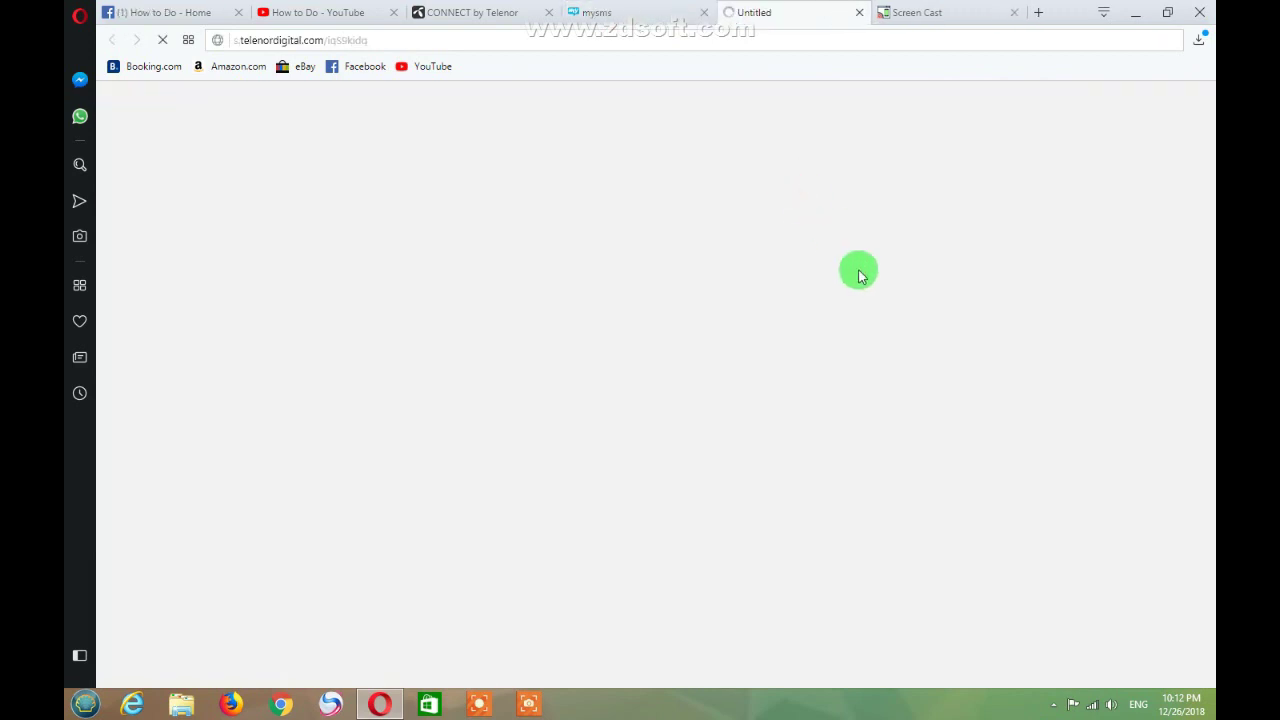
- Enter the new password in Choose and Repeat password, verify it with Show/Hide, and submit
click(667, 229)
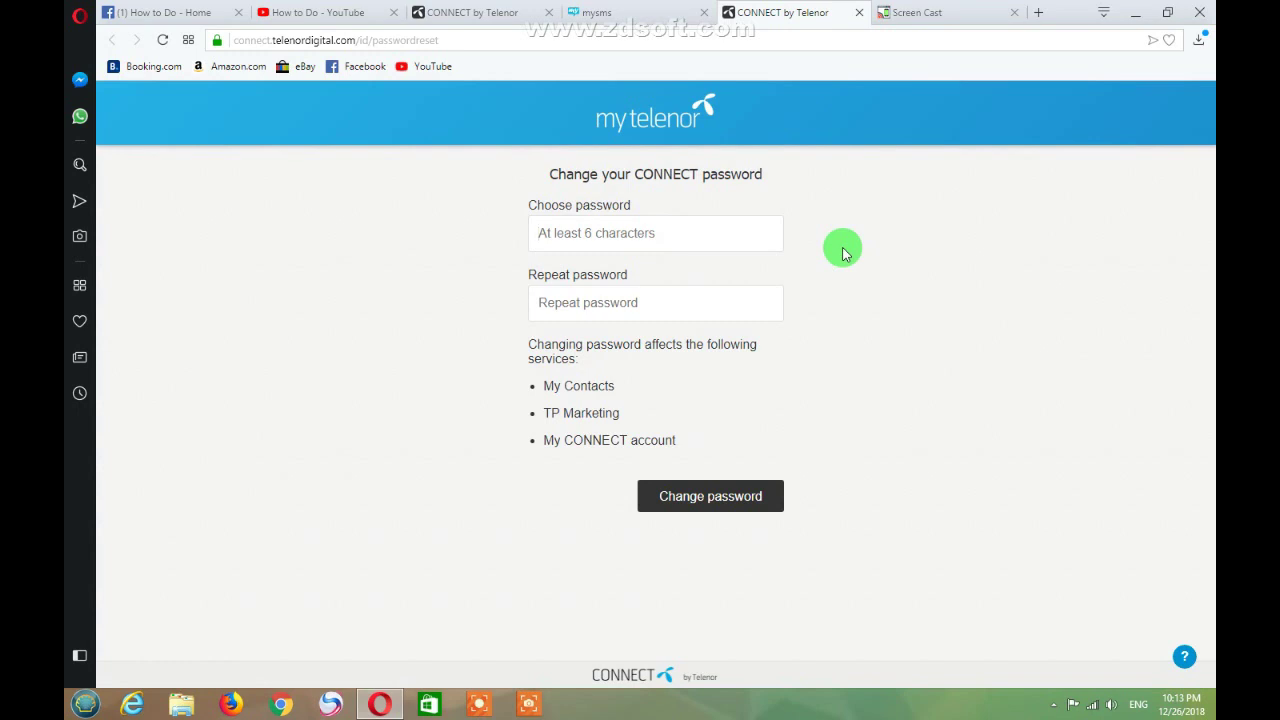
text(••••••••)
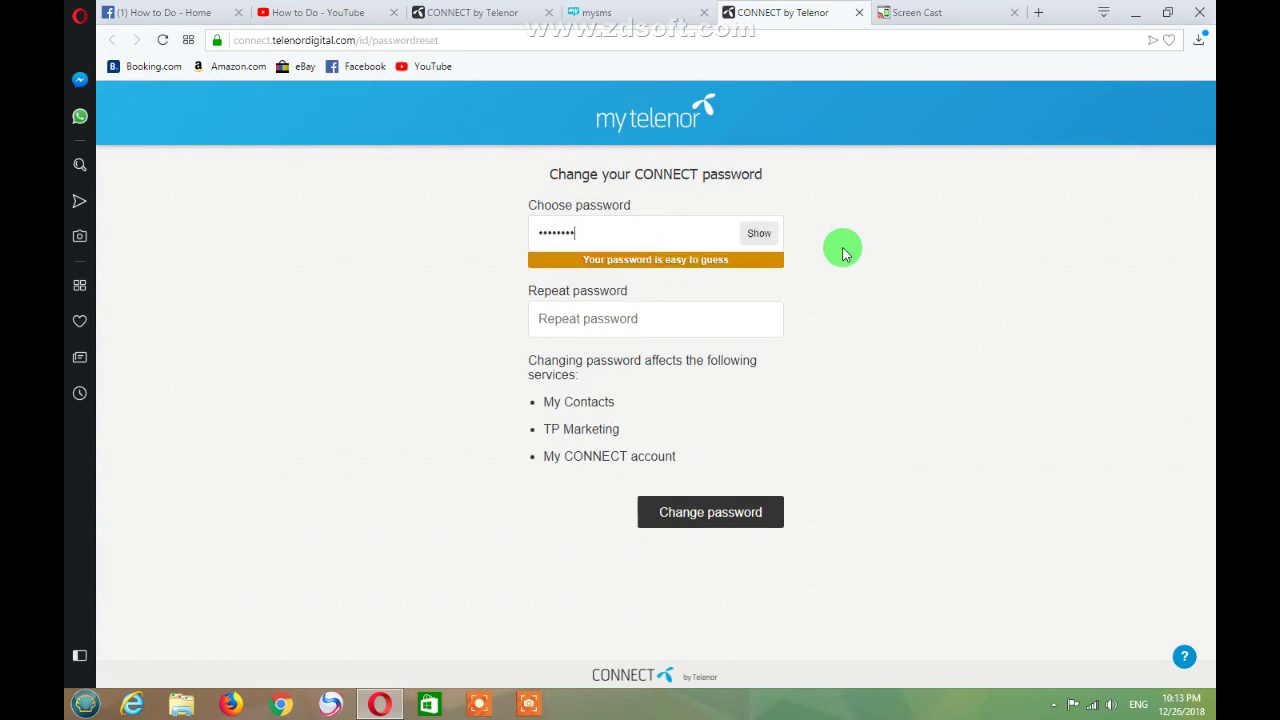
click(624, 320)
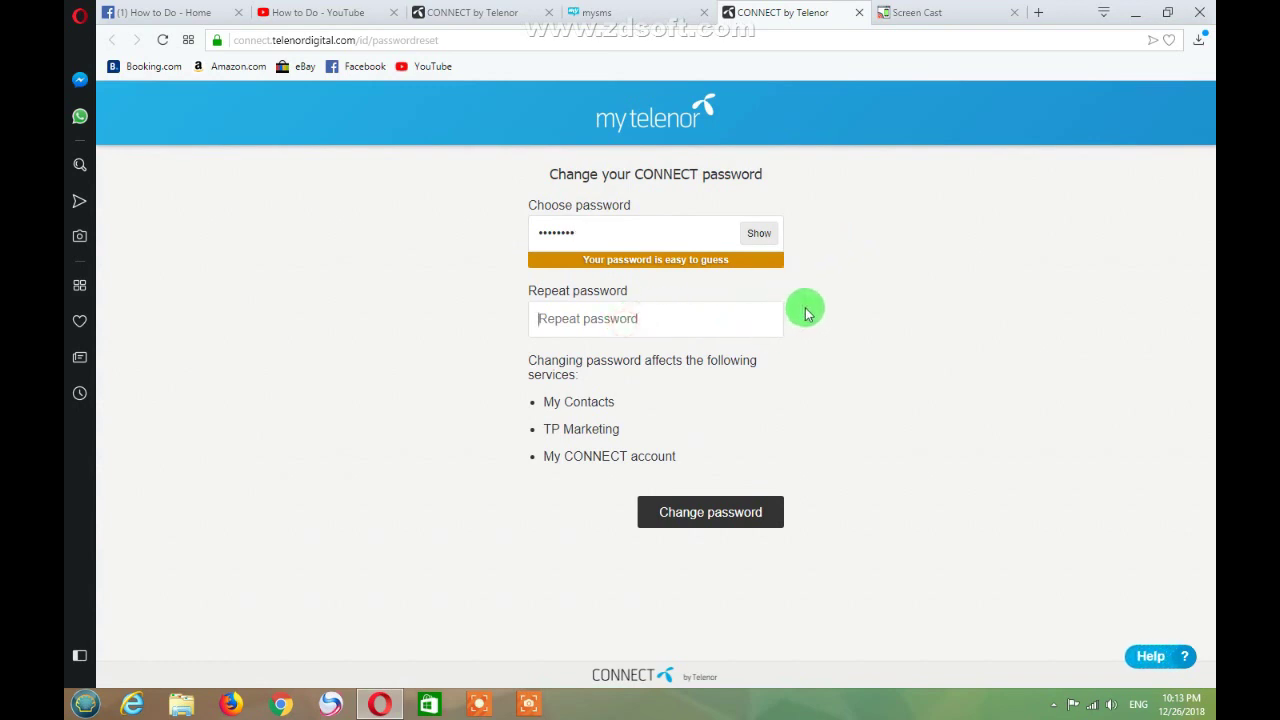
text(•)
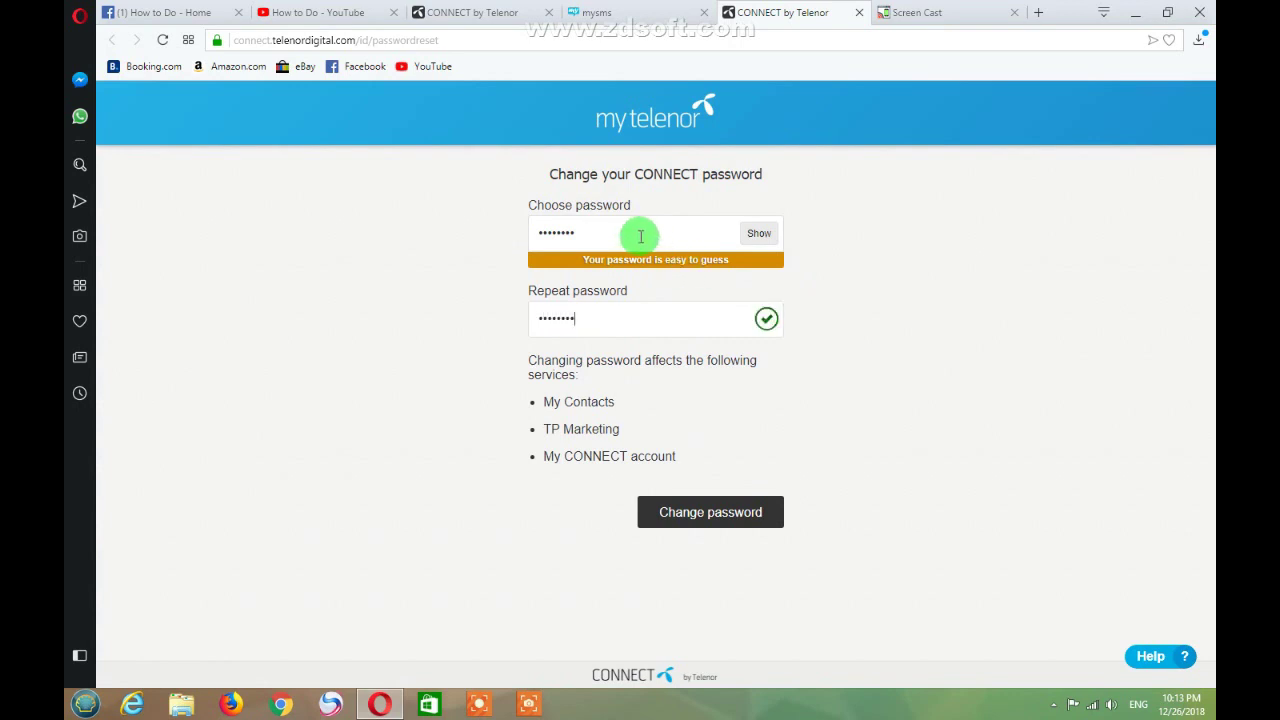
click(752, 233)
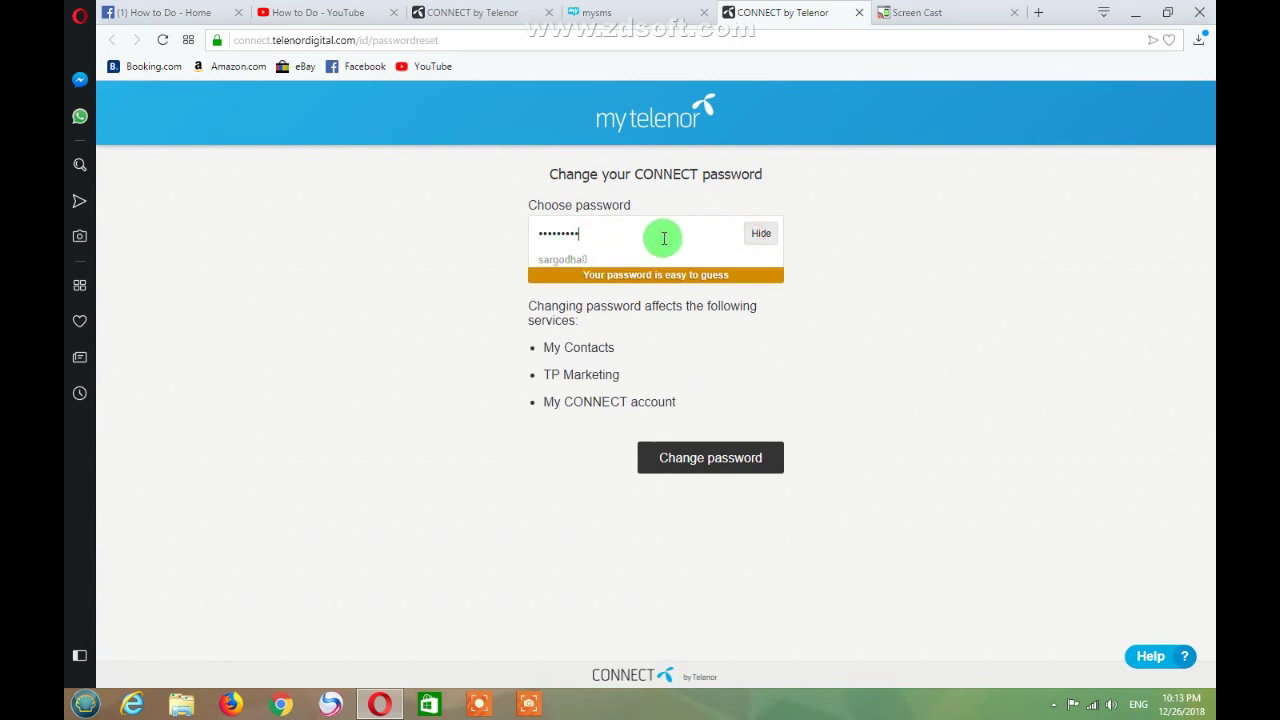
click(756, 233)
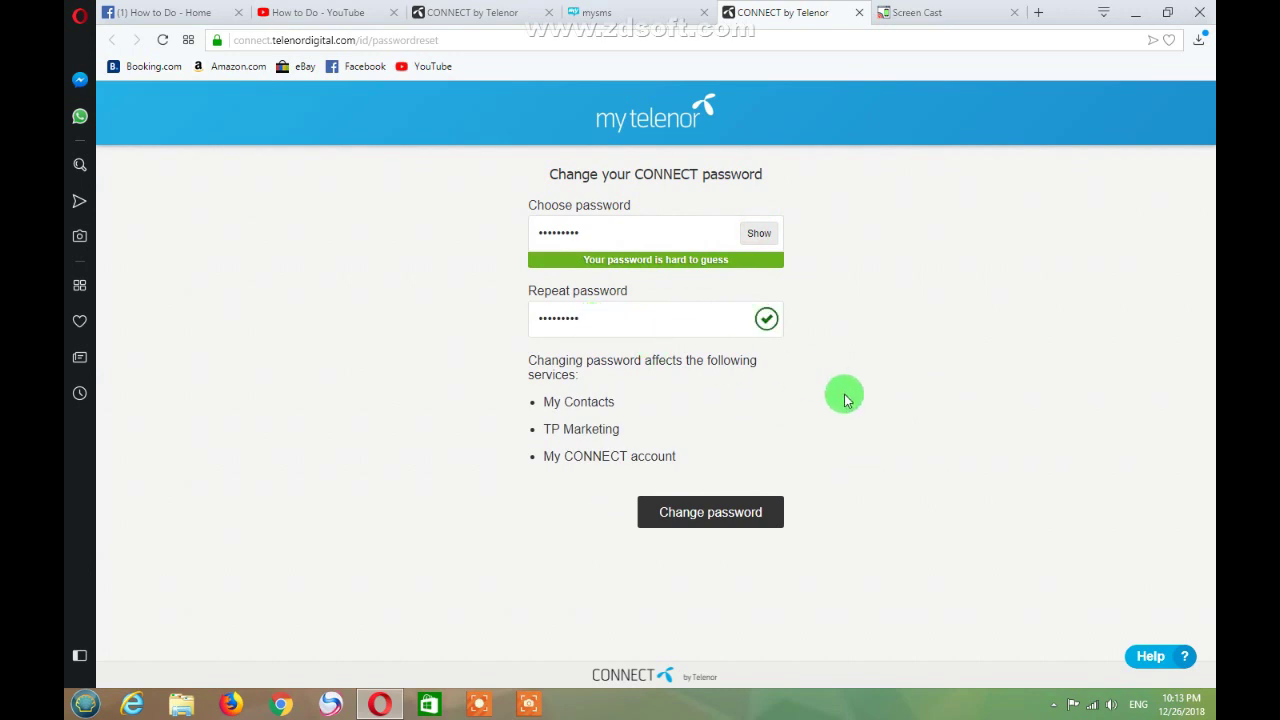
click(968, 372)
click(706, 516)
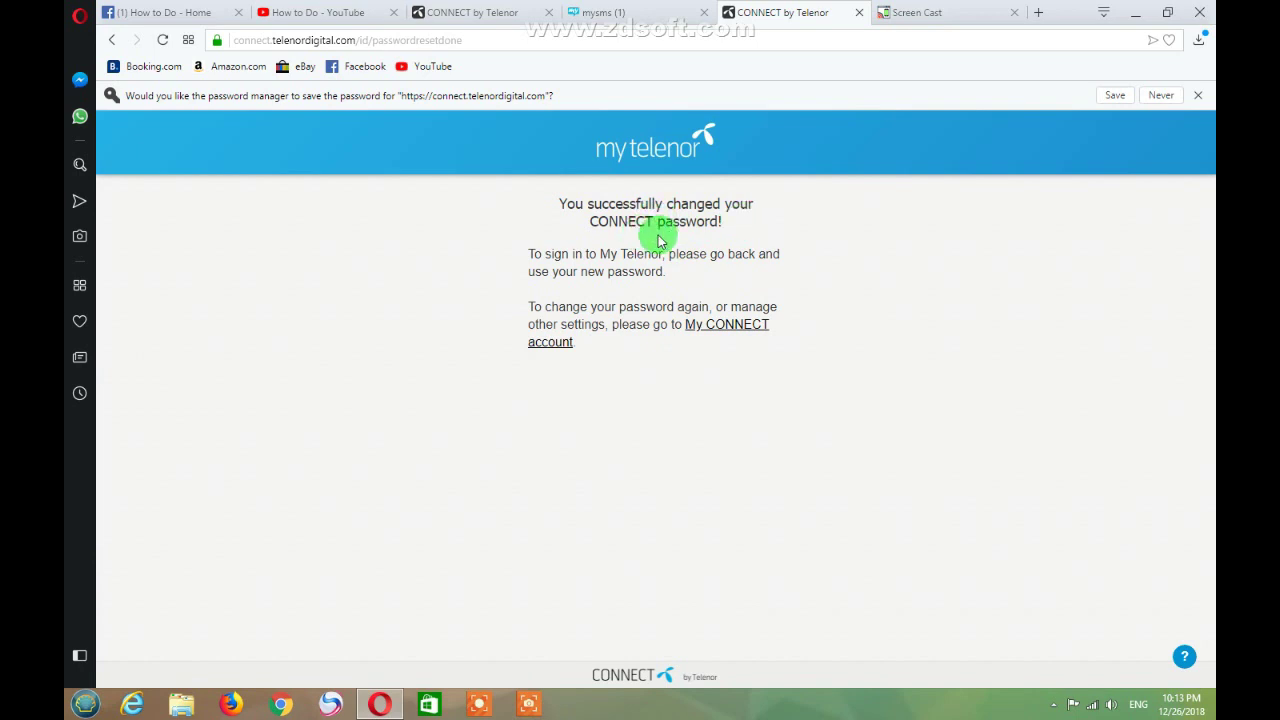
click(645, 12)
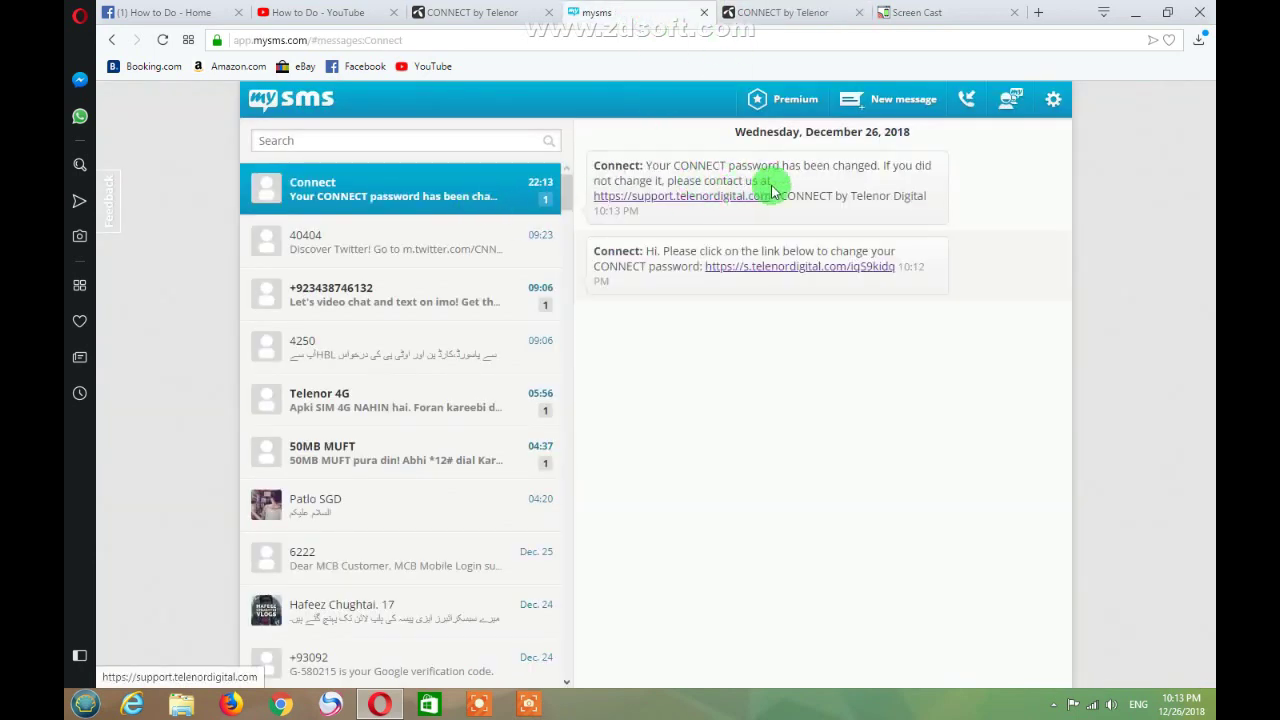
click(449, 203)
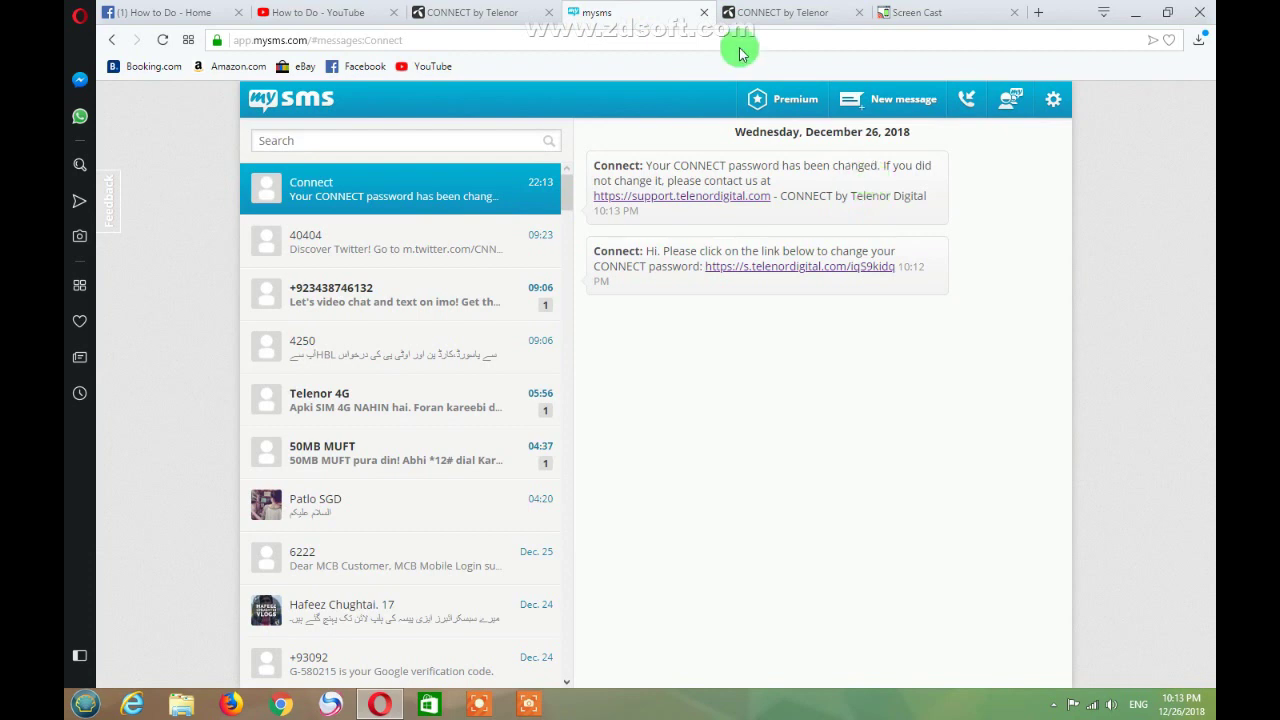
click(768, 14)
click(903, 13)
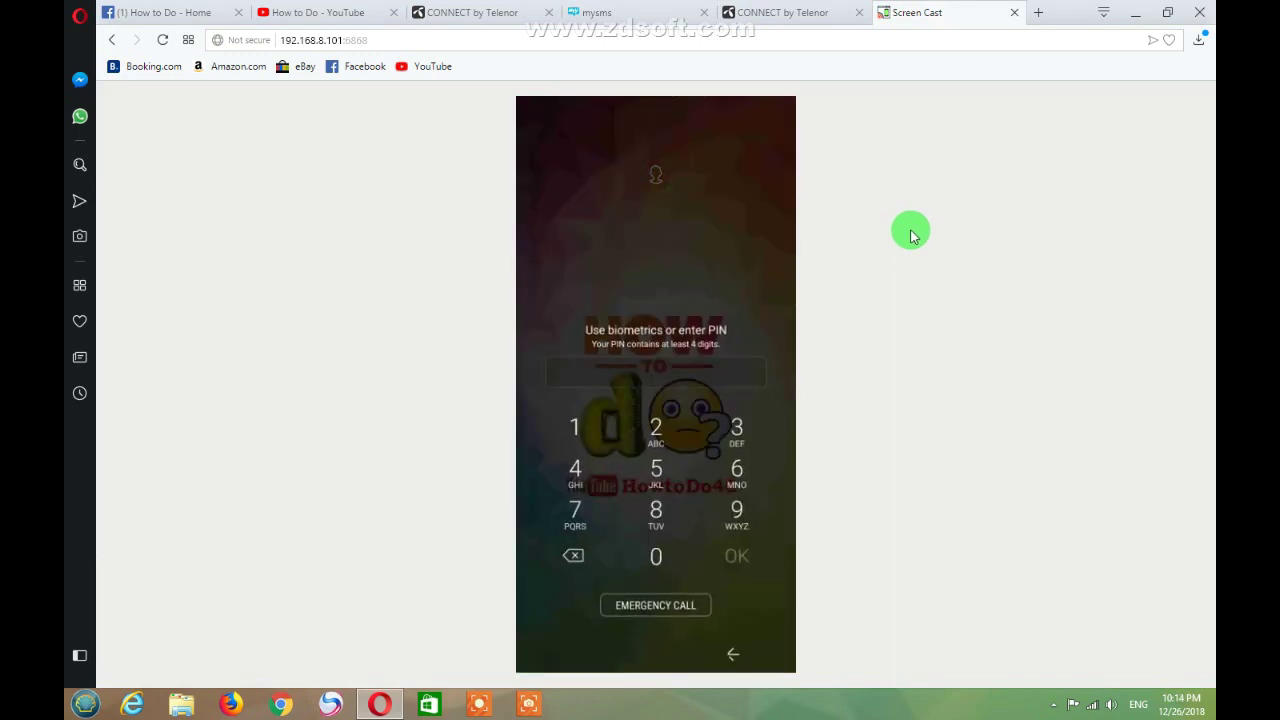
click(766, 12)
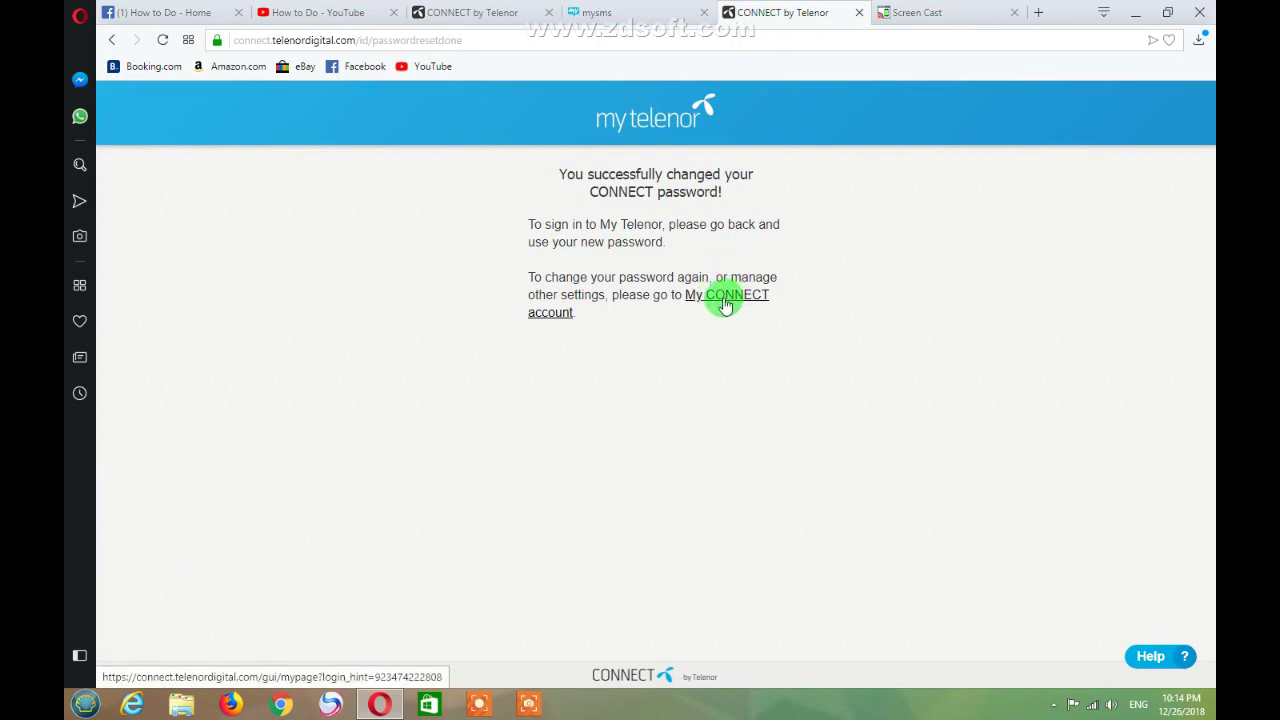
- Open the My CONNECT account page and wait for its sign-in tab to load
click(725, 303)
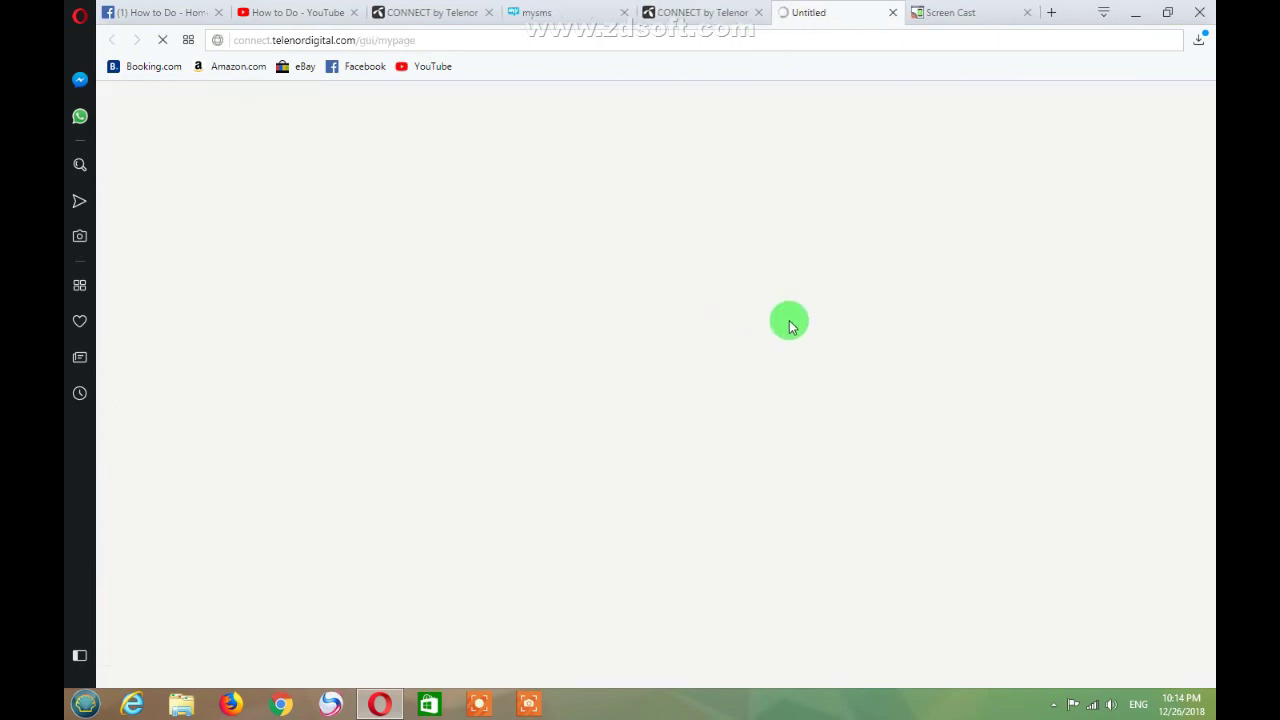
click(651, 13)
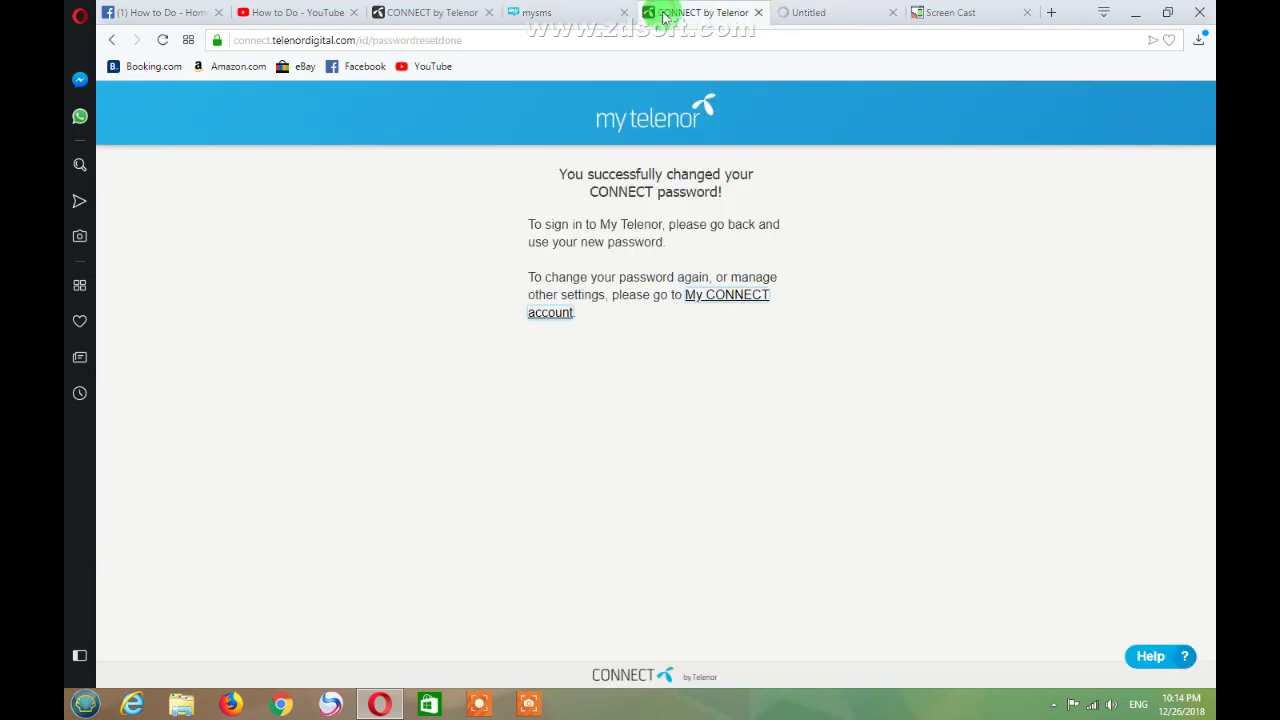
click(812, 16)
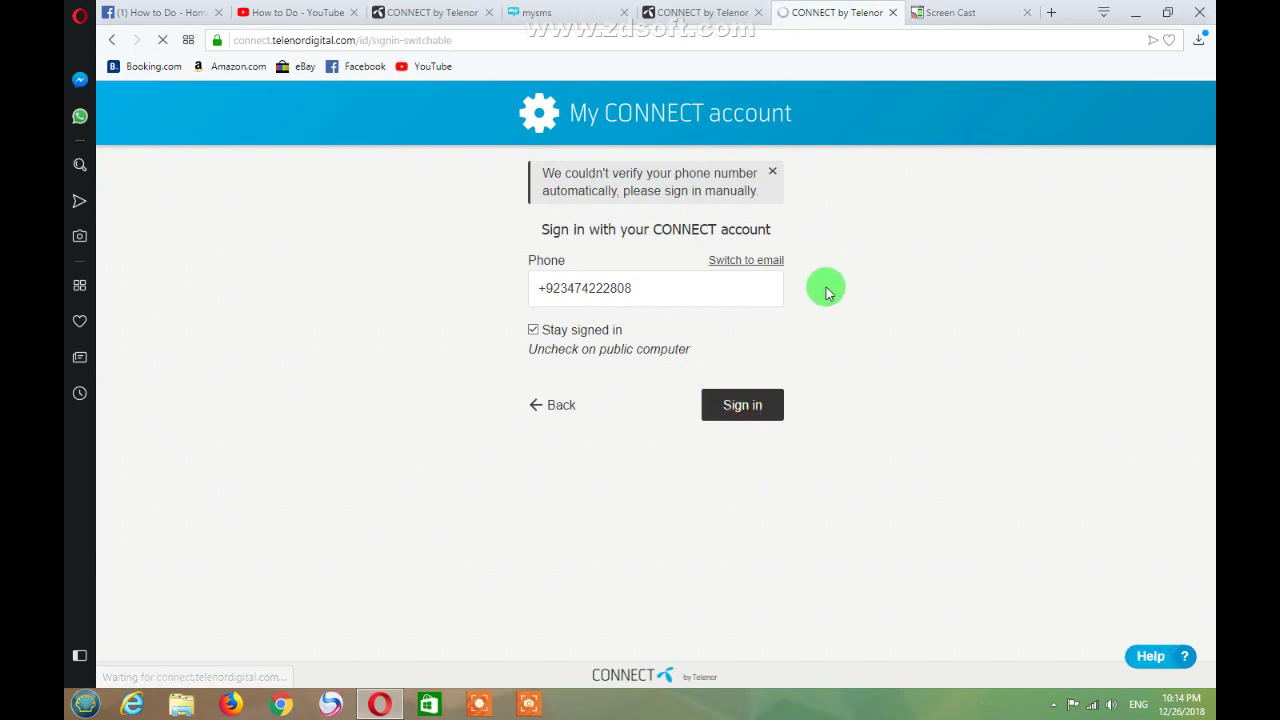
- Copy the verification code from the Connect SMS in mysms, enter it, and sign in
click(568, 14)
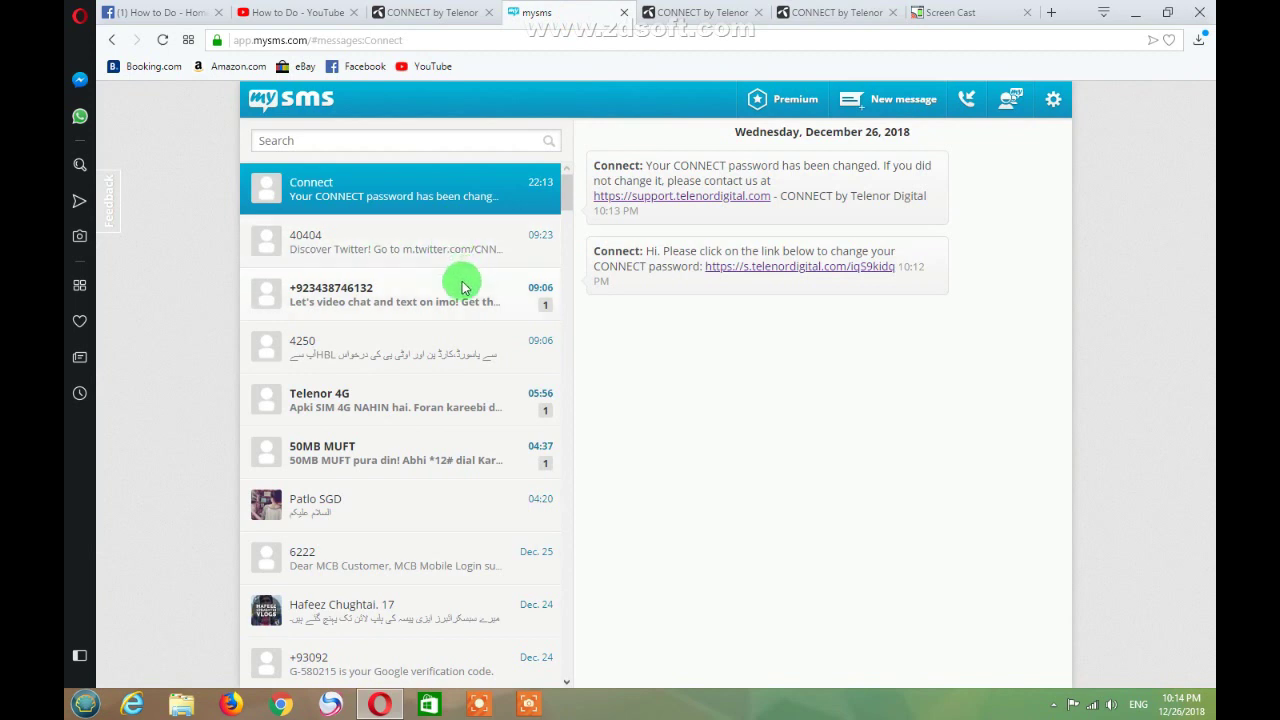
click(423, 194)
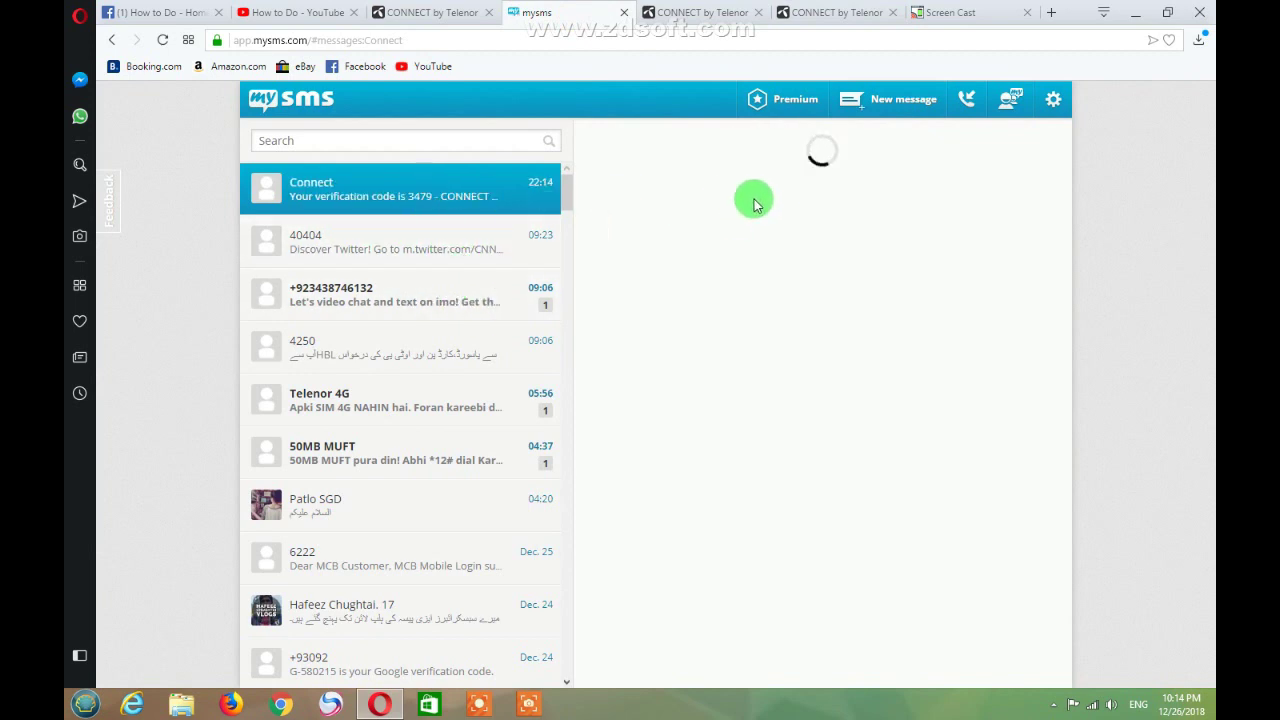
drag(797, 165, 773, 166)
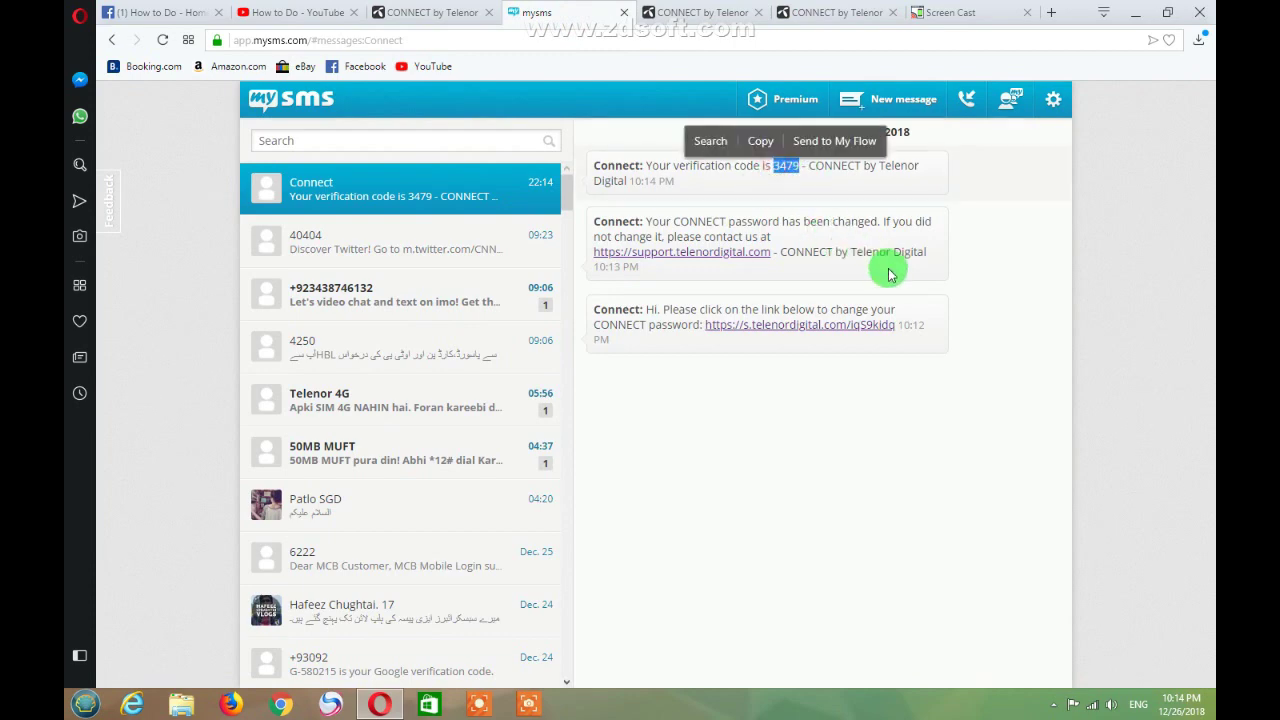
key(ctrl+c)
click(826, 12)
click(590, 373)
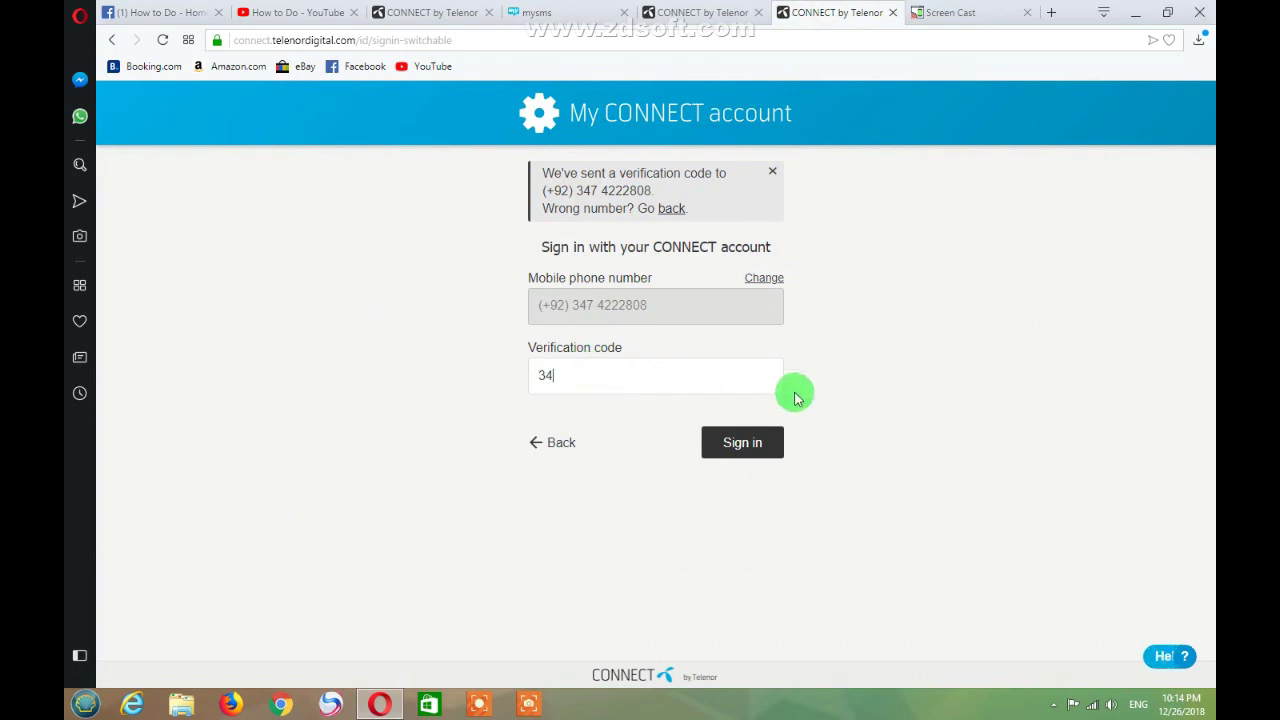
click(750, 447)
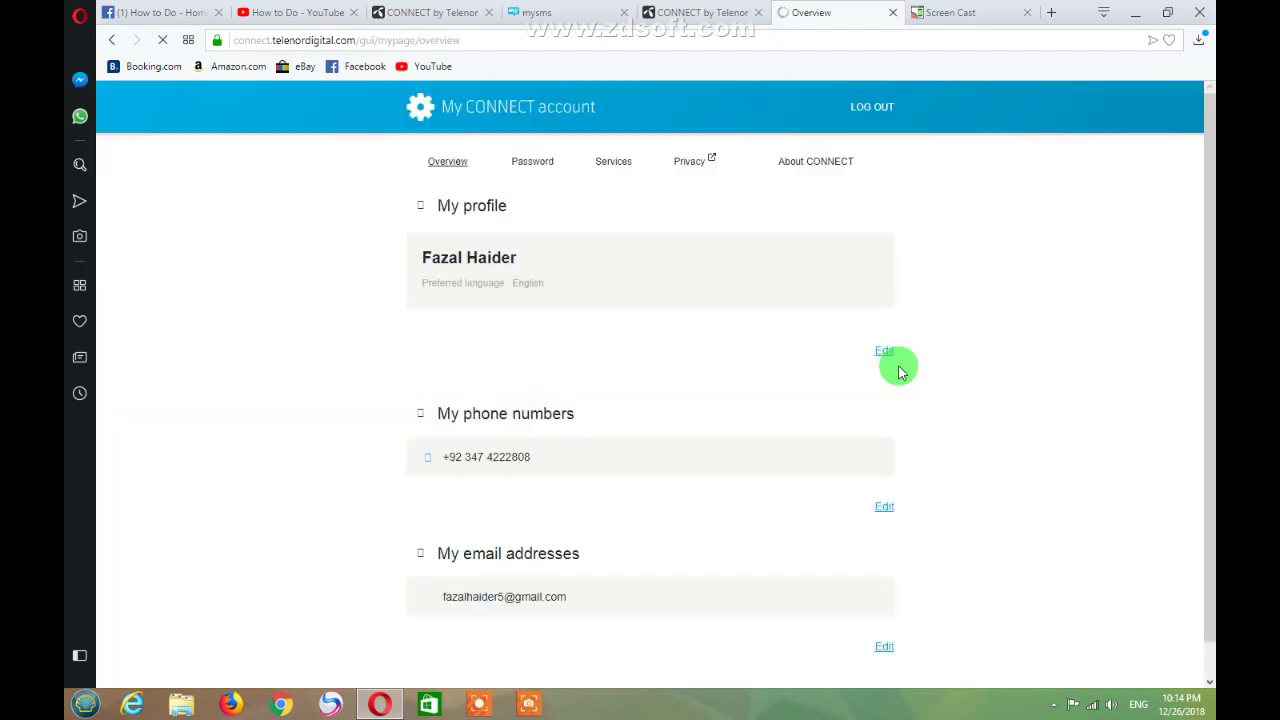
- Go from the Overview page to the Password page in the top navigation
scroll(918, 382, down, 1)
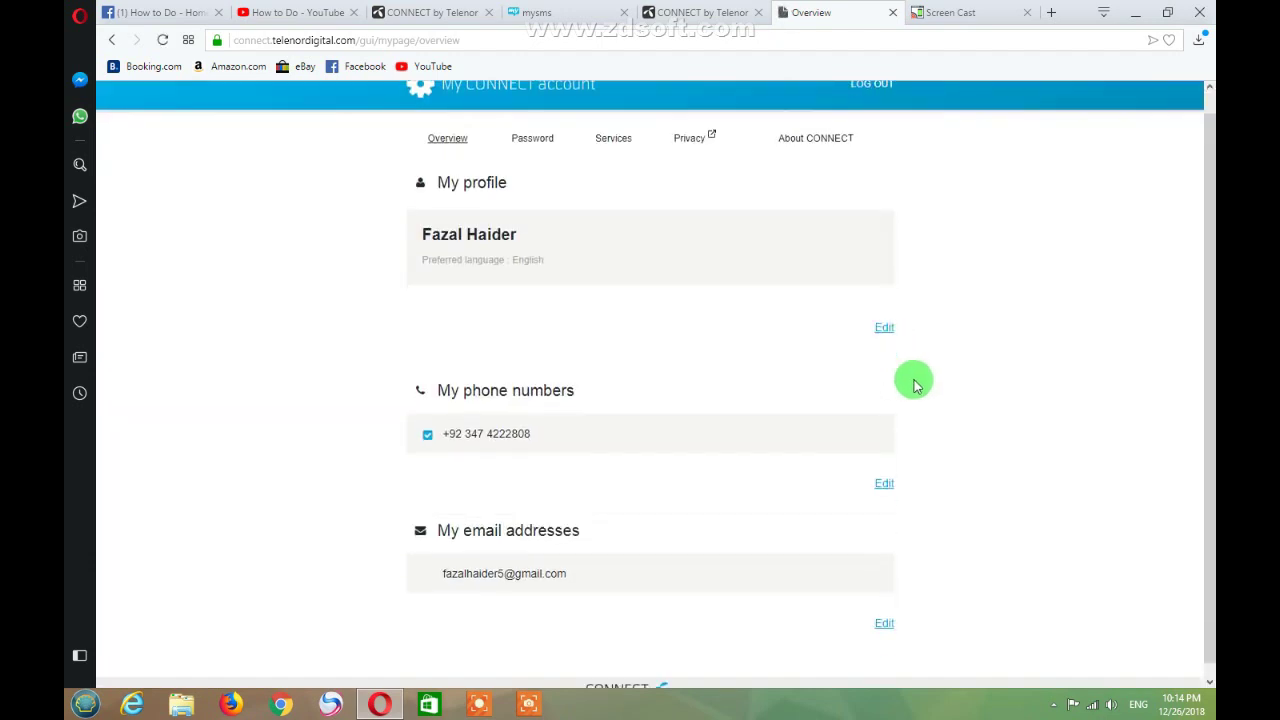
scroll(1022, 398, up, 1)
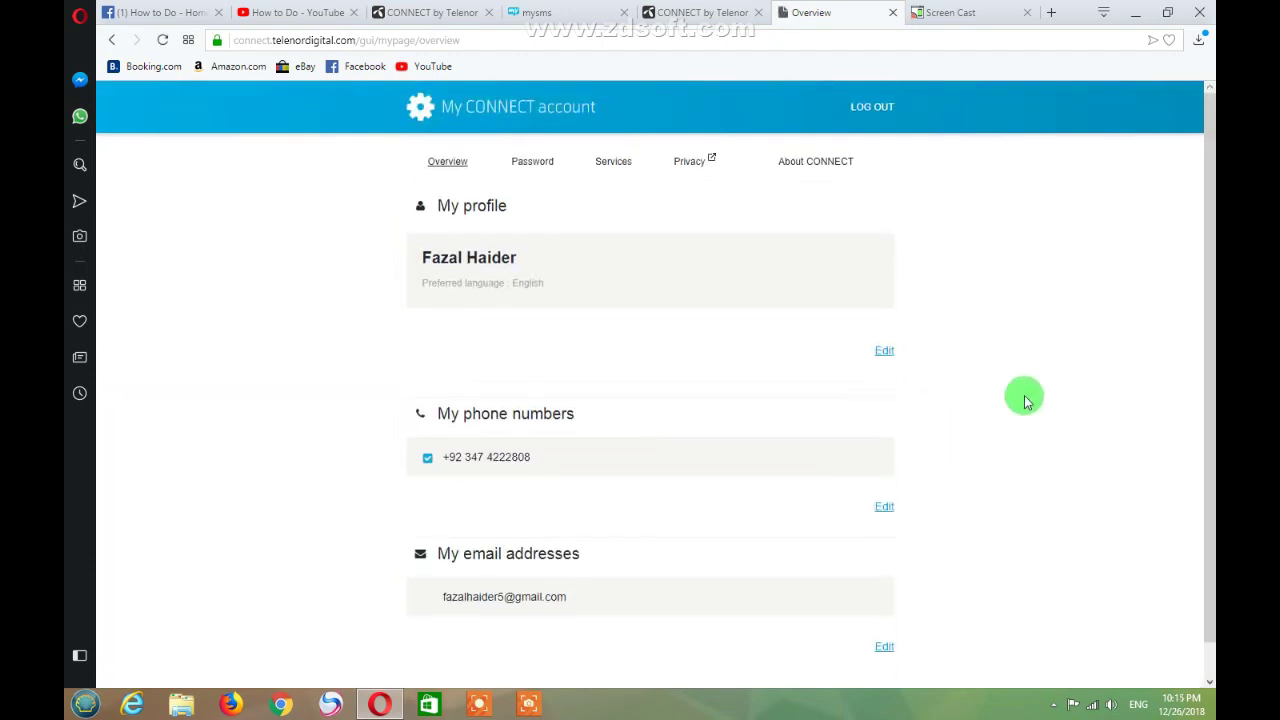
click(530, 163)
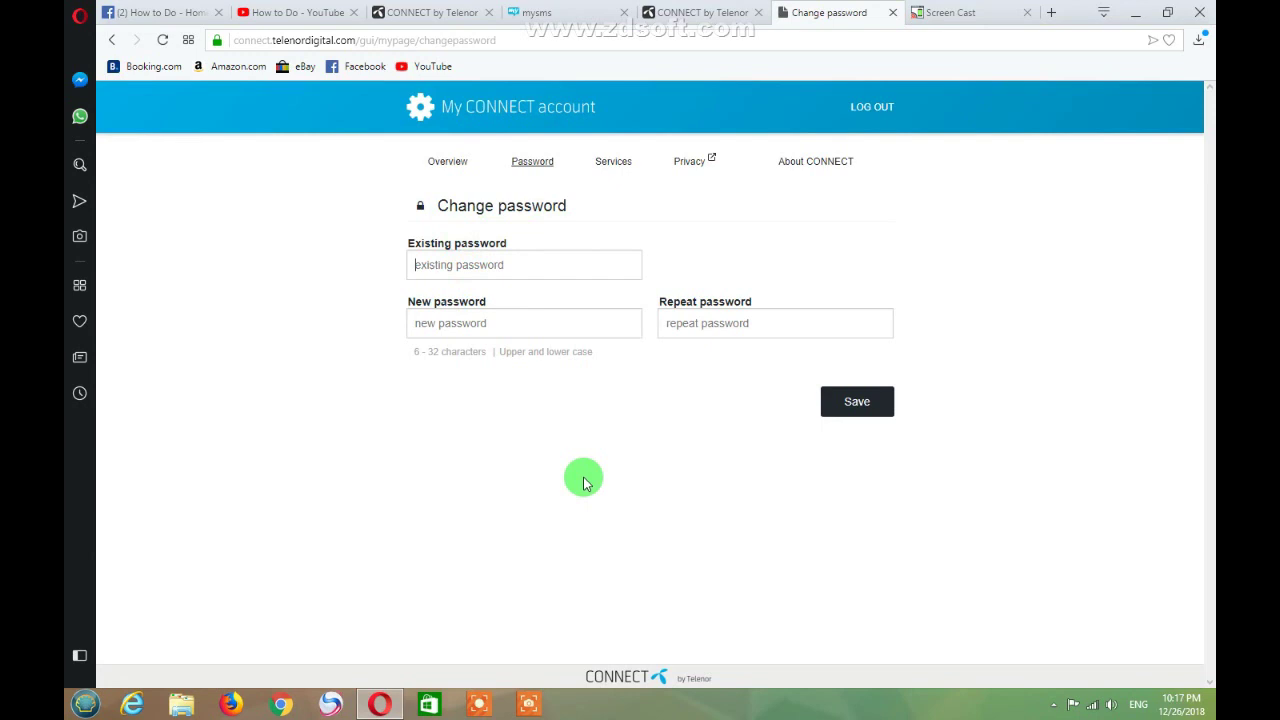
- Enter the existing password and the new one twice, save, and log out of all services
text(a)
text(******)
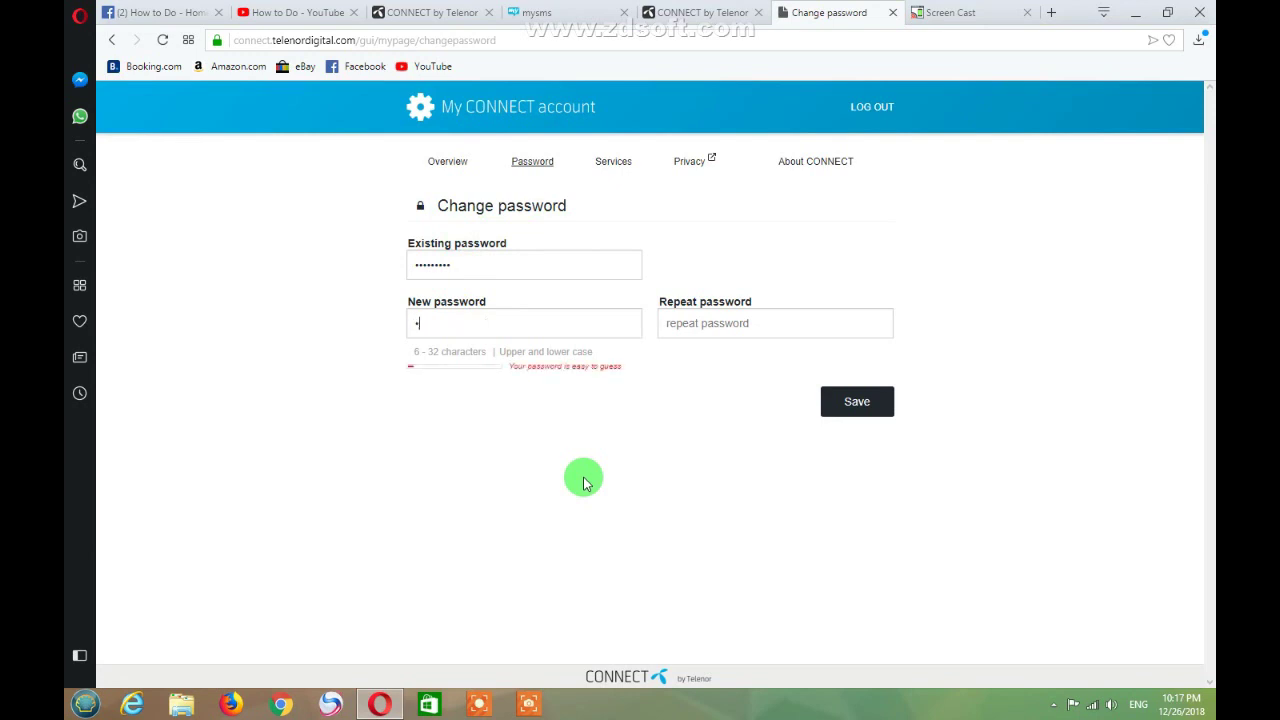
text(**)
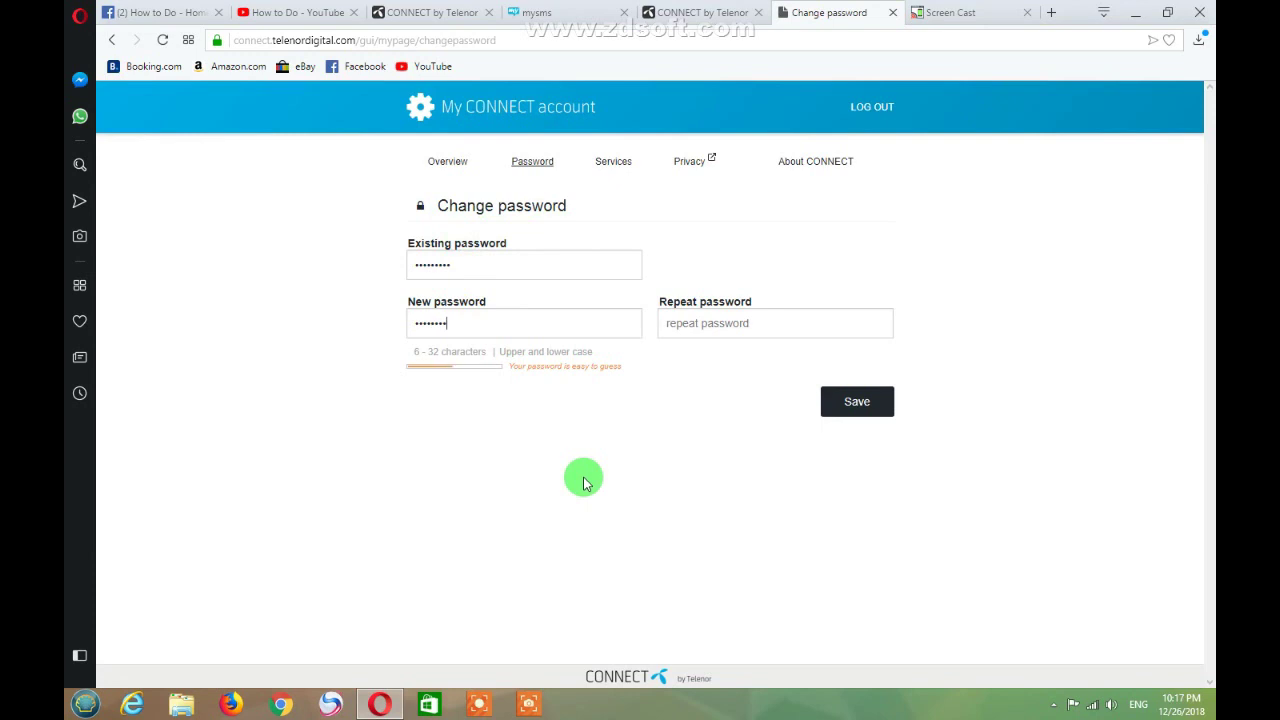
text(*)
key(Tab)
text(*********)
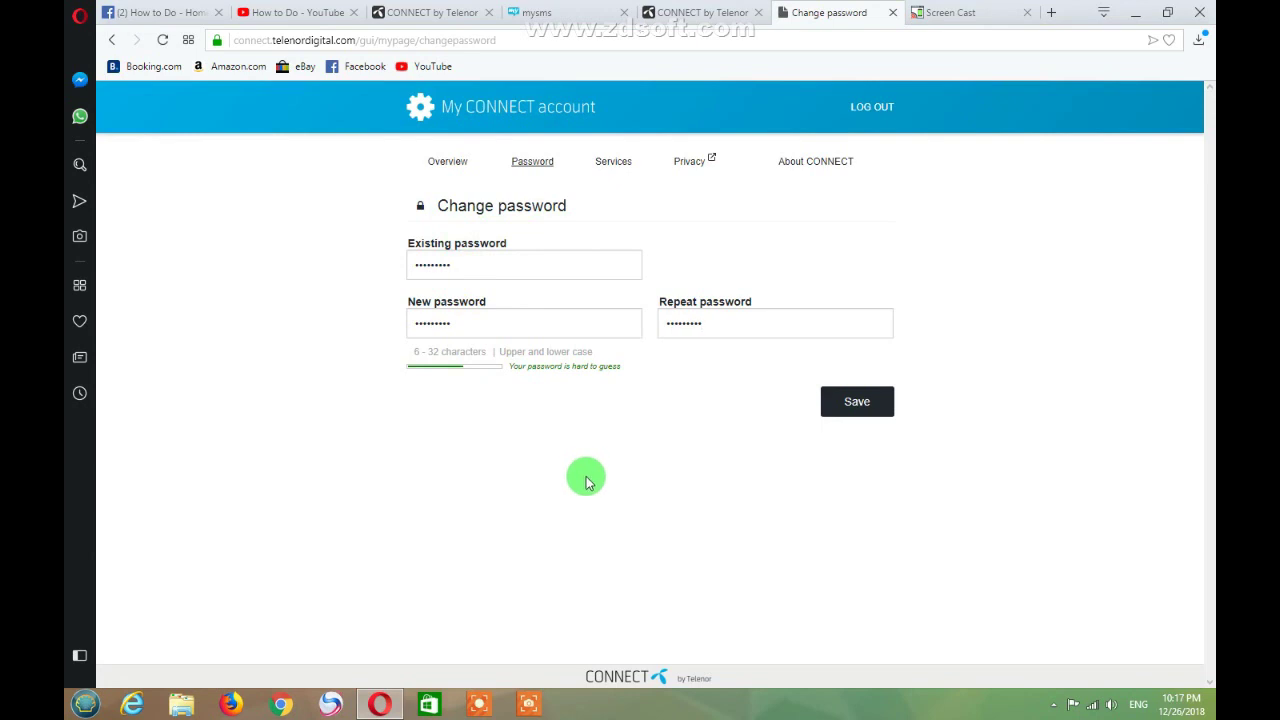
click(852, 401)
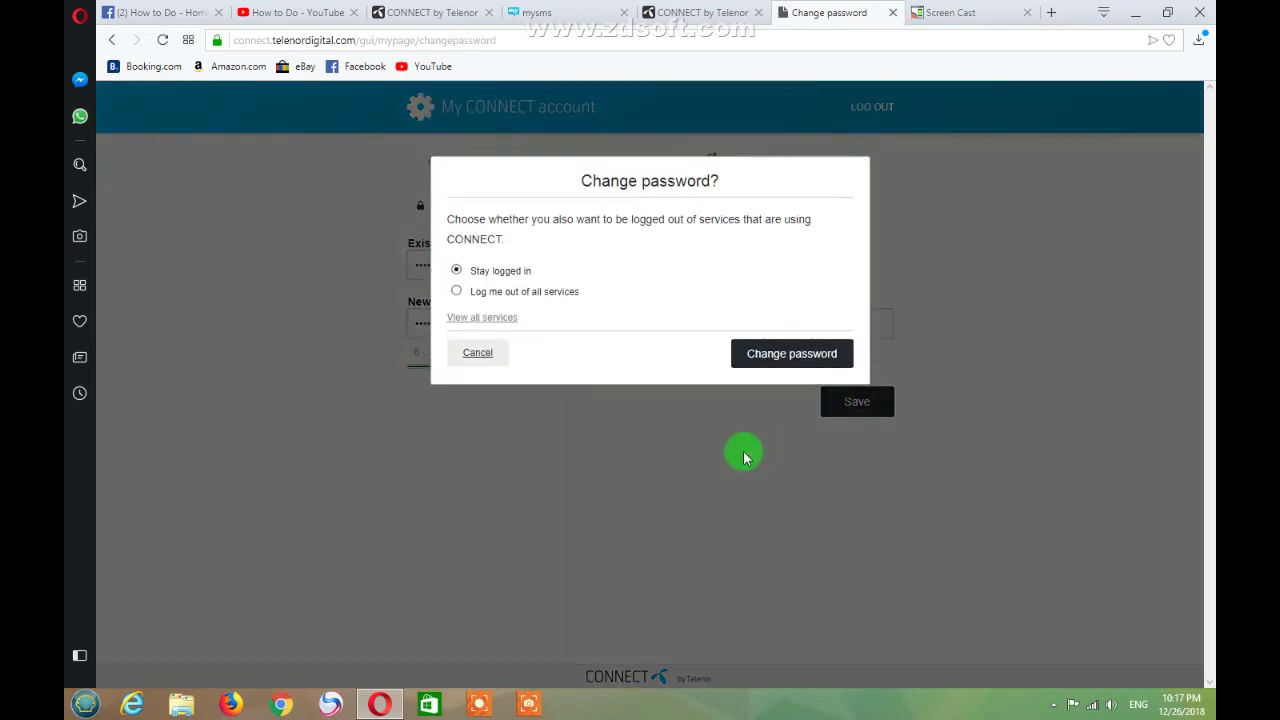
click(505, 292)
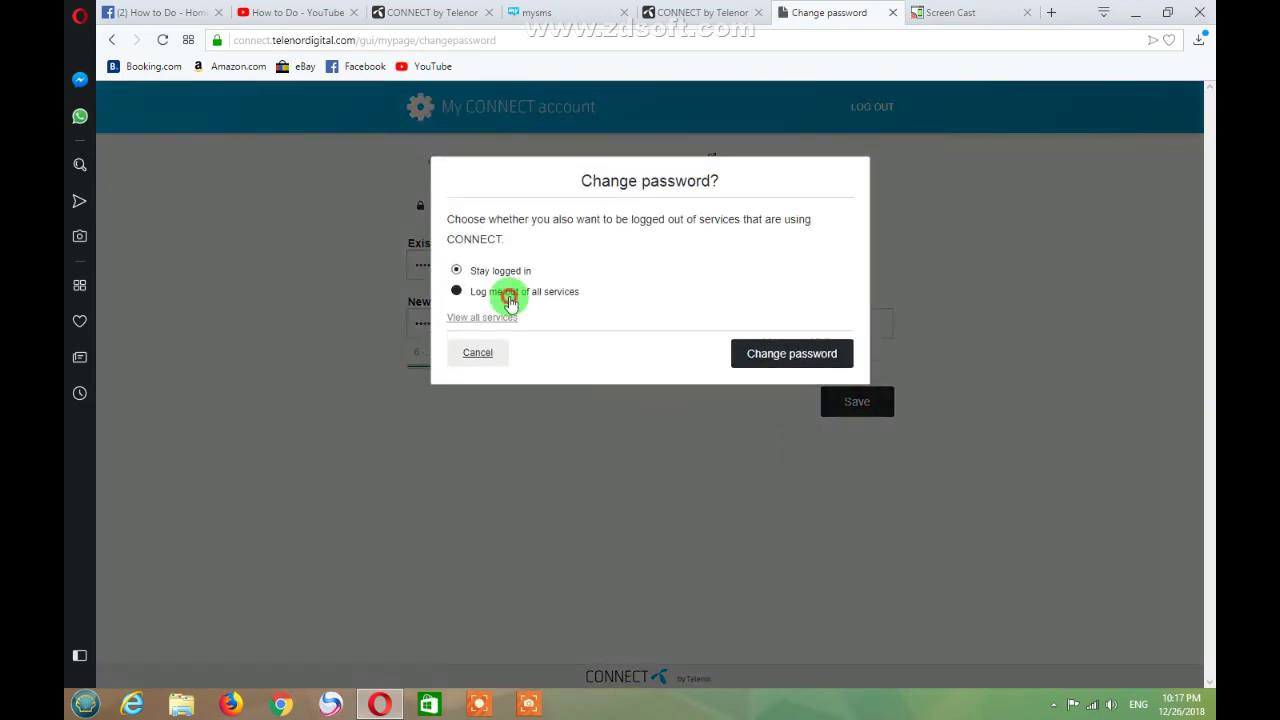
click(772, 355)
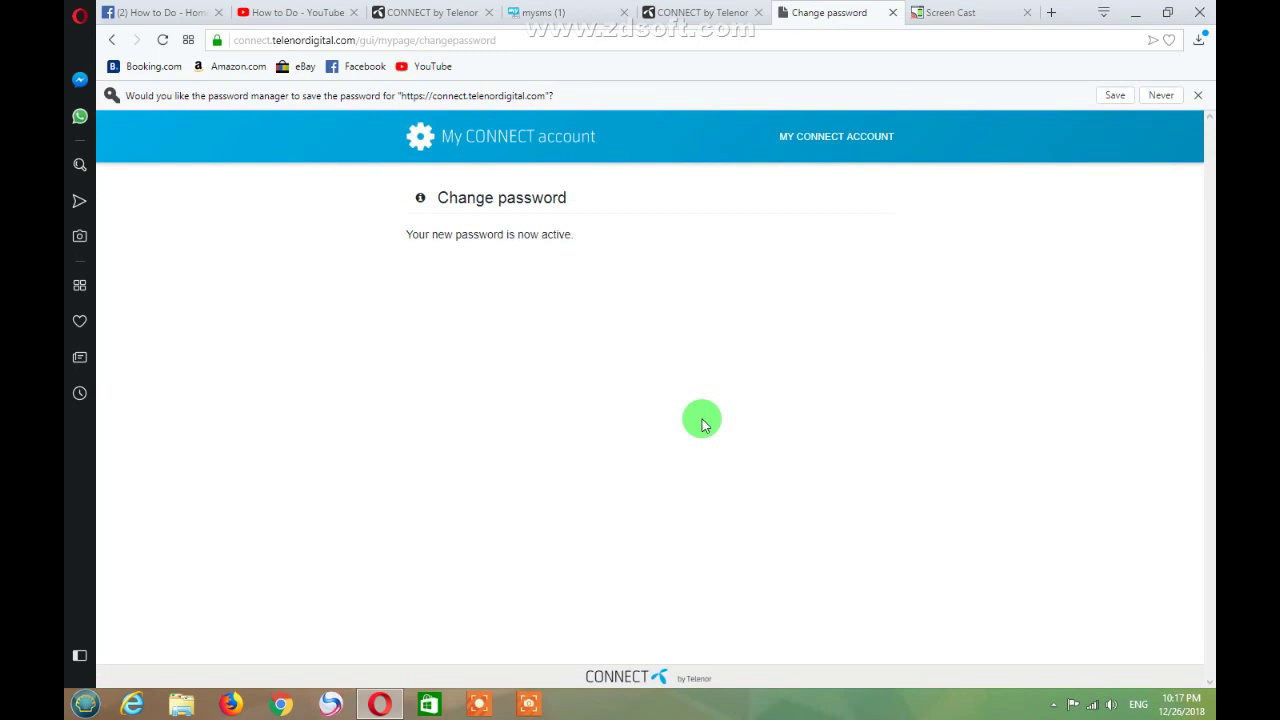
click(558, 12)
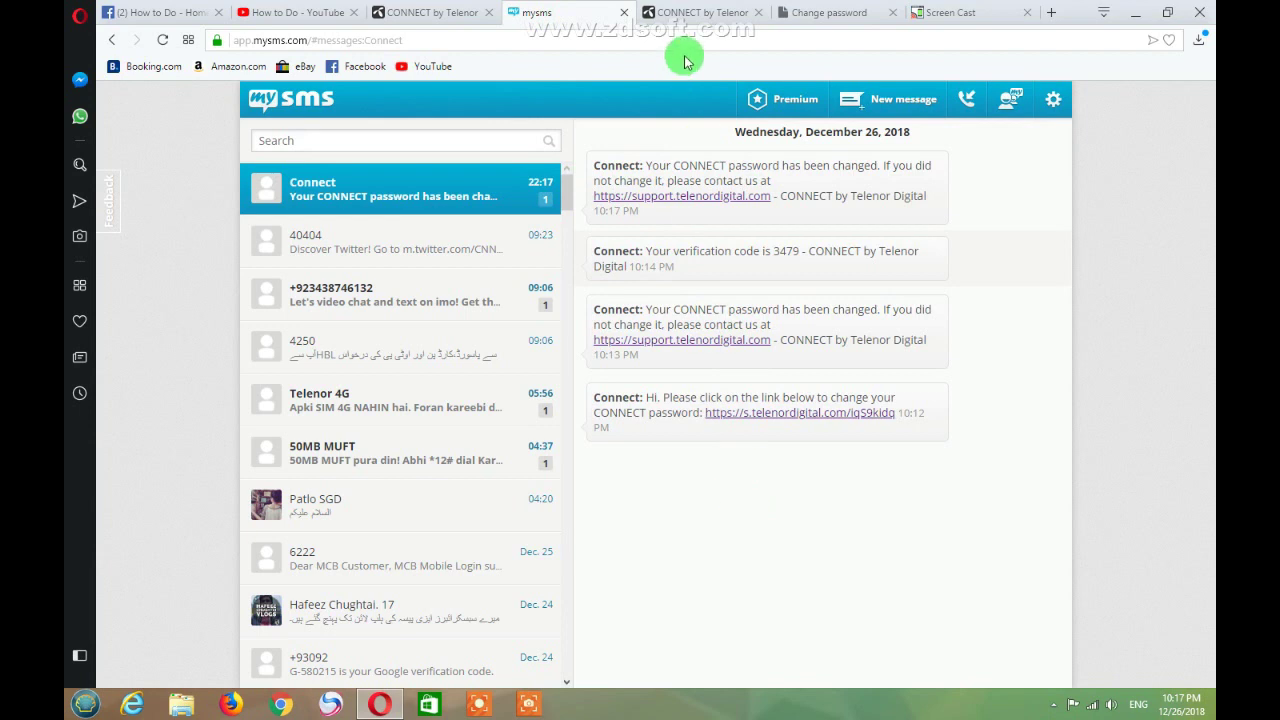
click(705, 14)
click(823, 12)
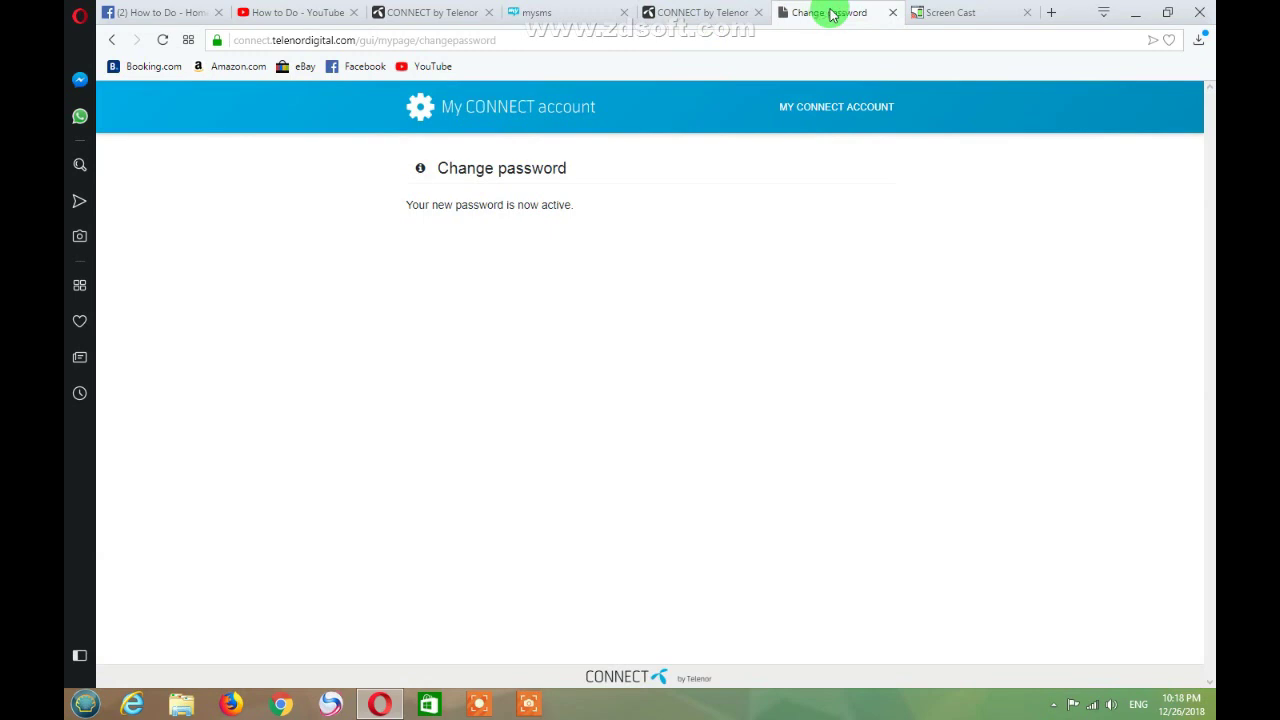
- Reload the Screen Cast tab with F5 until the phone's Wi-Fi cast screen appears
click(943, 12)
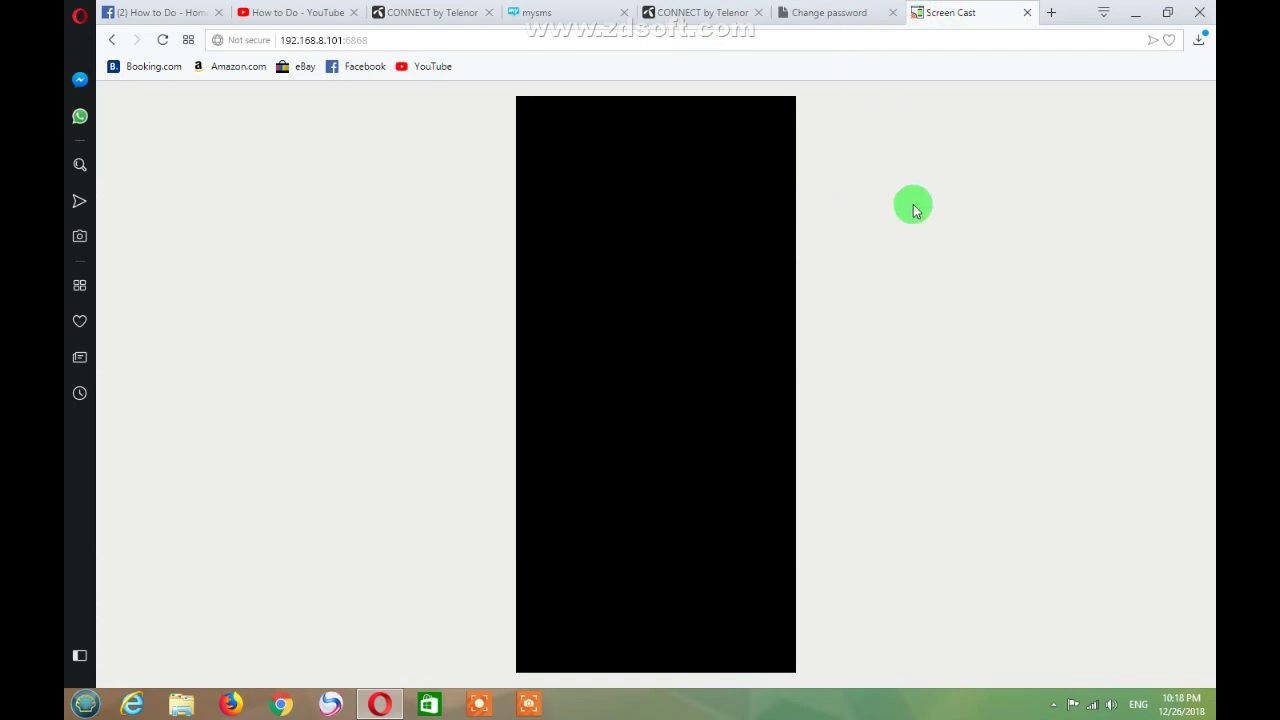
key(F5)
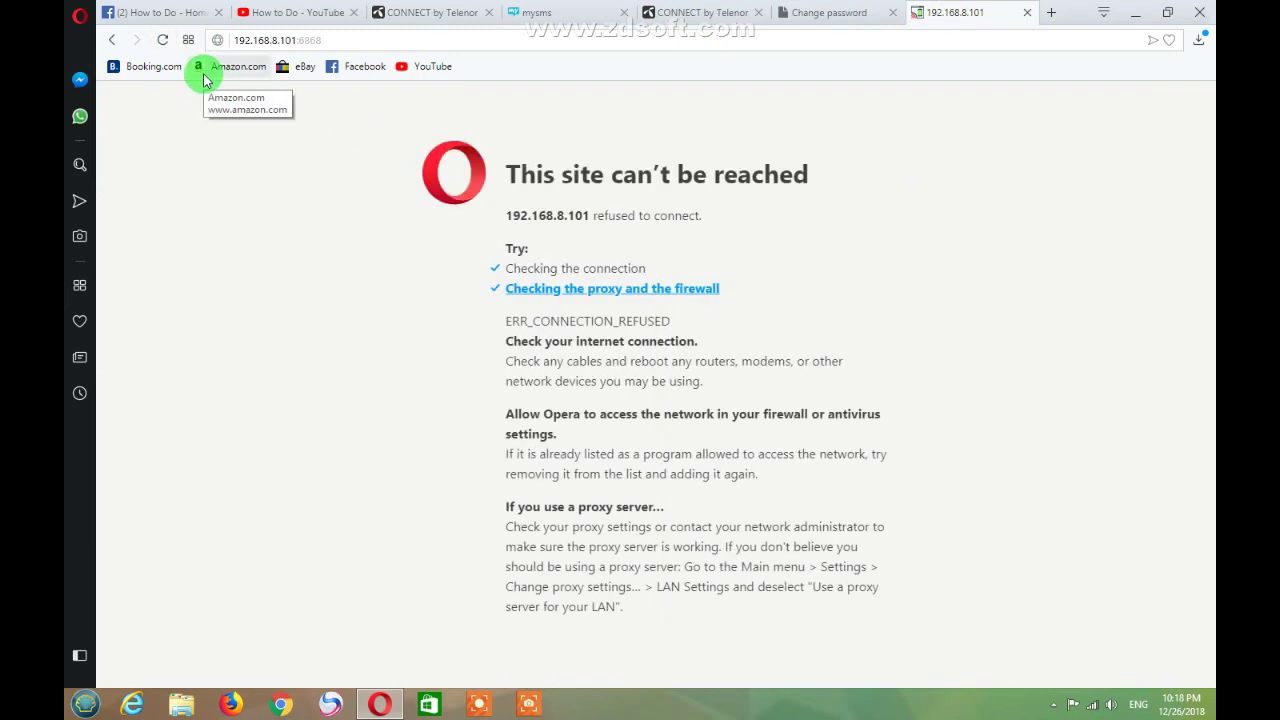
key(F5)
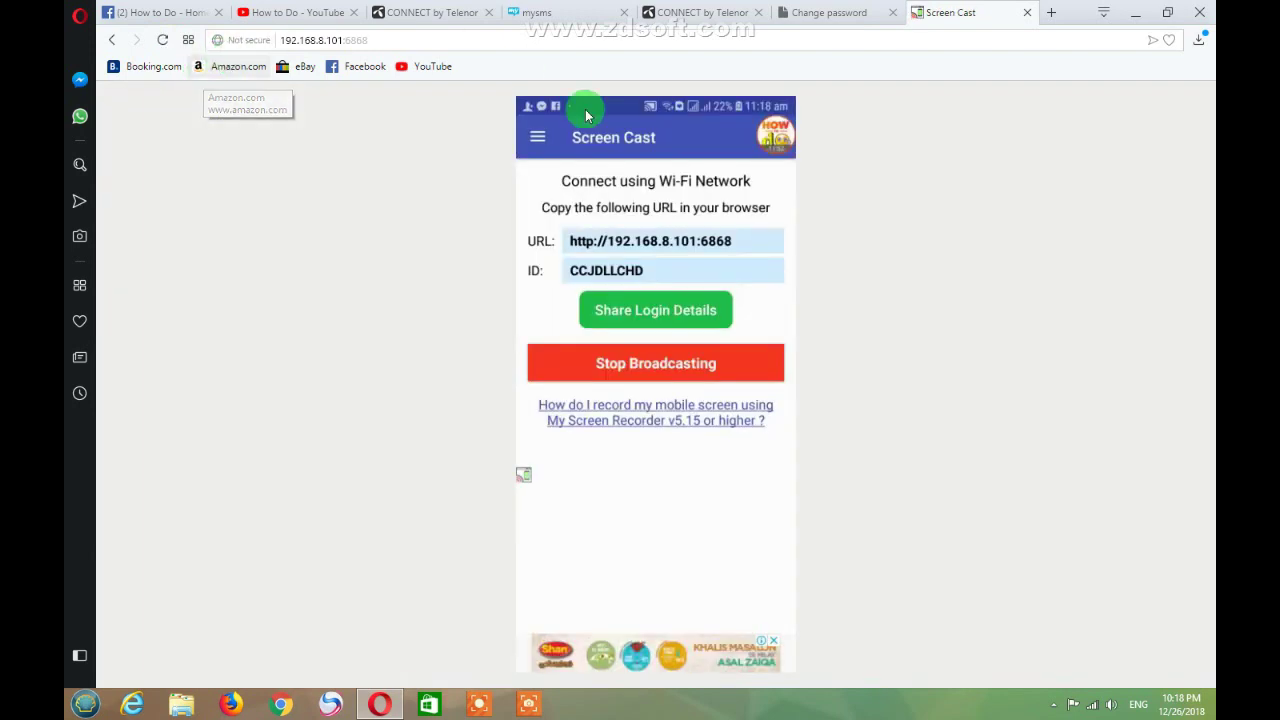